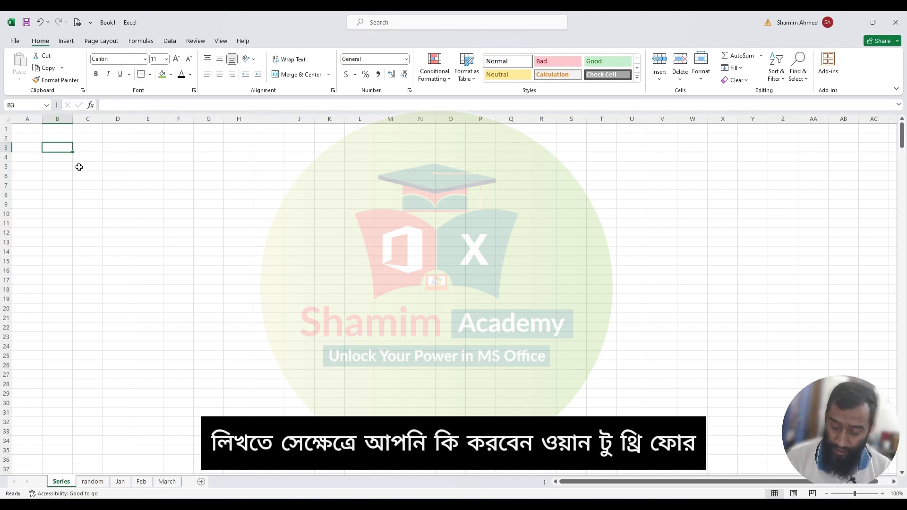
- Enter the numbers 1, 2, 3 and 4 down column B starting at B3
{"action": "type", "text": "1"}
{"action": "key", "text": "Return"}
{"action": "type", "text": "2"}
{"action": "key", "text": "Return"}
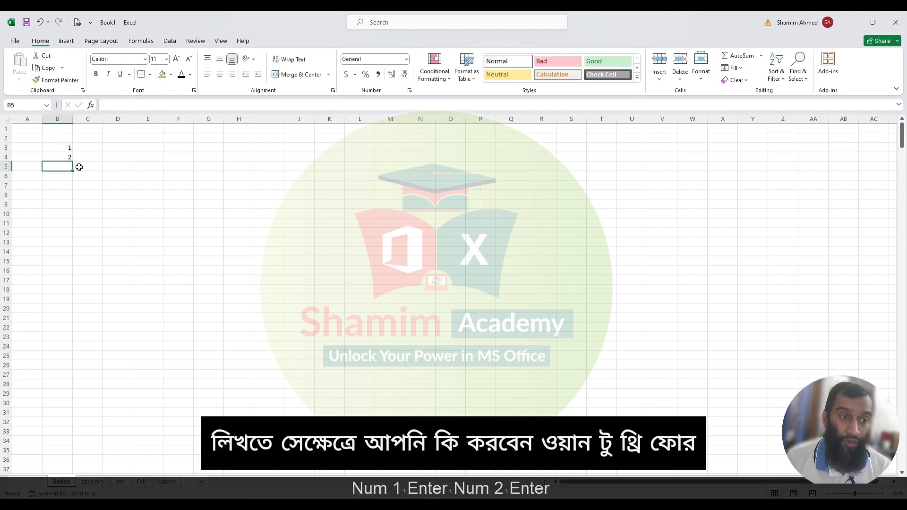
{"action": "type", "text": "3"}
{"action": "key", "text": "Return"}
{"action": "type", "text": "4"}
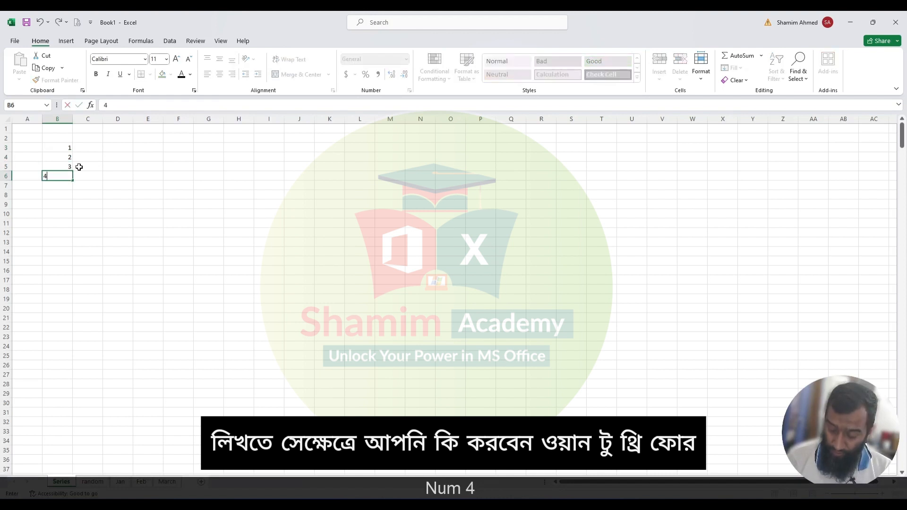
{"action": "key", "text": "Return"}
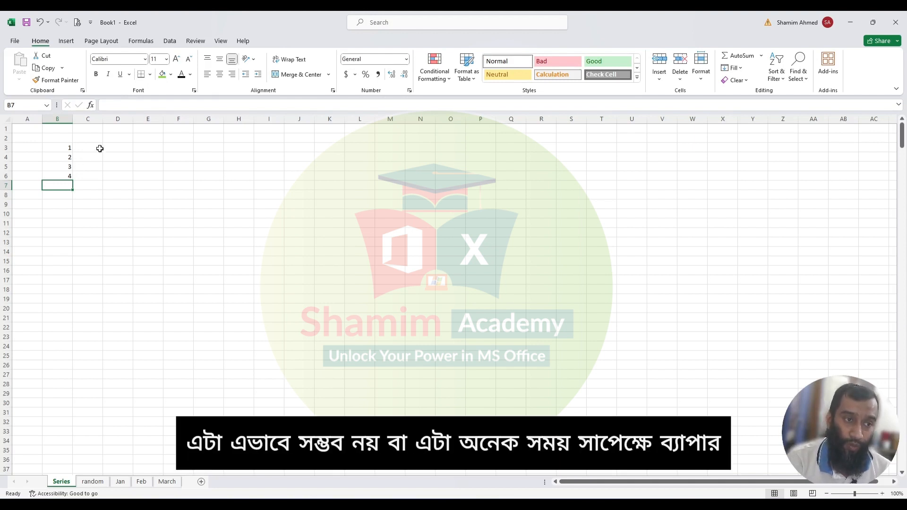
- Enter 1 in C3, fill it down through C39, and switch the auto-fill option to Fill Series
{"action": "left_click", "coordinate": [99, 148]}
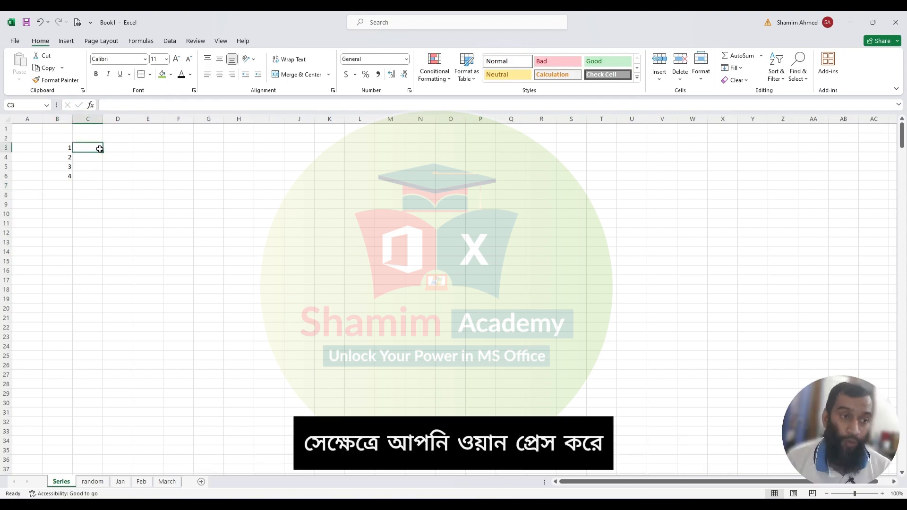
{"action": "type", "text": "1"}
{"action": "key", "text": "Return"}
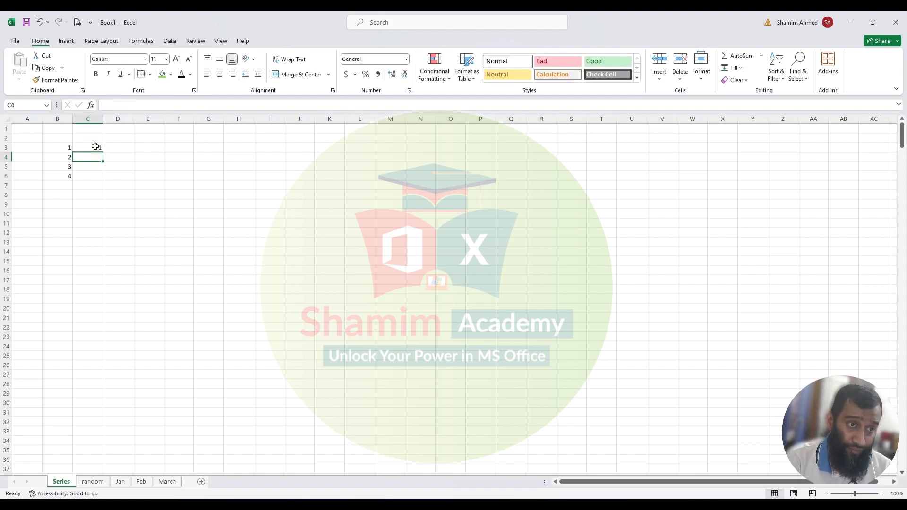
{"action": "left_click", "coordinate": [95, 147]}
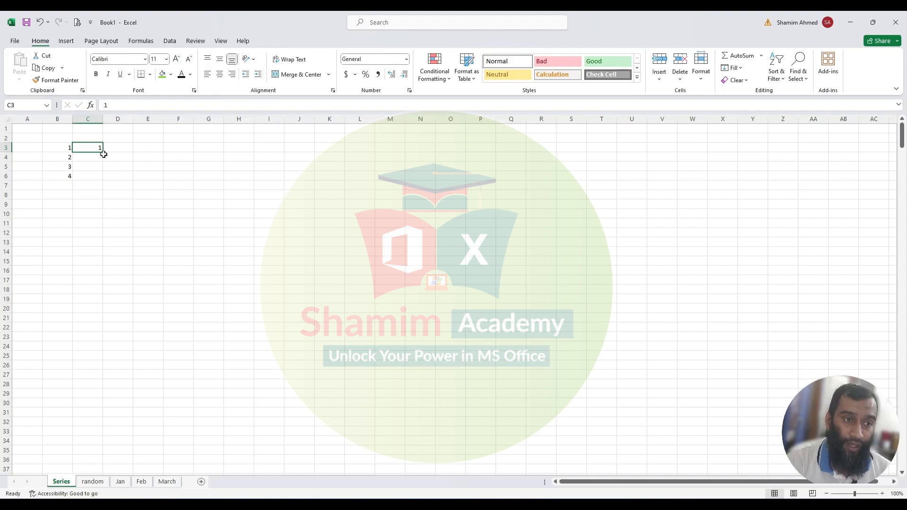
{"action": "left_click_drag", "start_coordinate": [103, 154], "coordinate": [108, 478]}
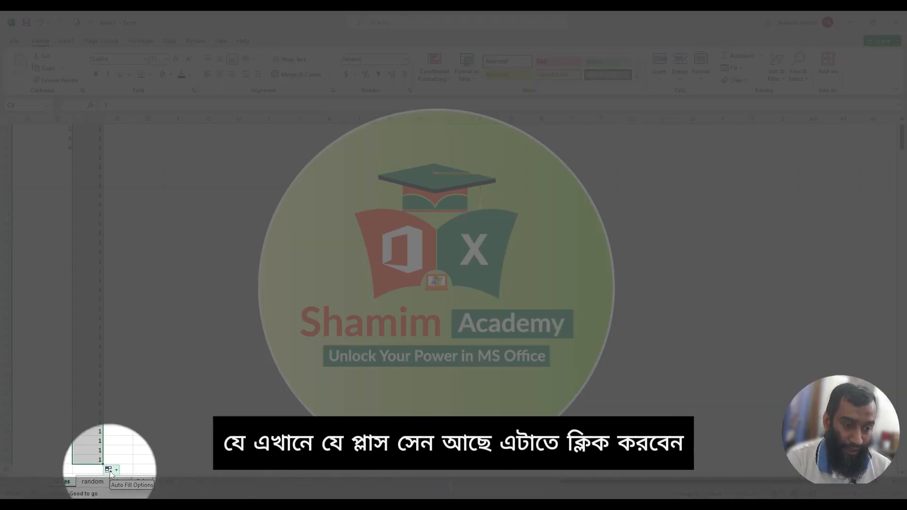
{"action": "left_click", "coordinate": [111, 471]}
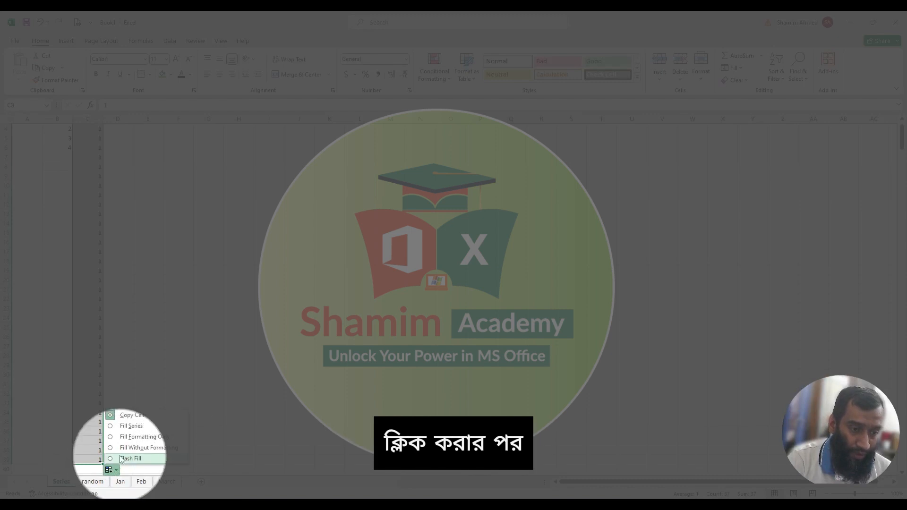
{"action": "left_click", "coordinate": [126, 427]}
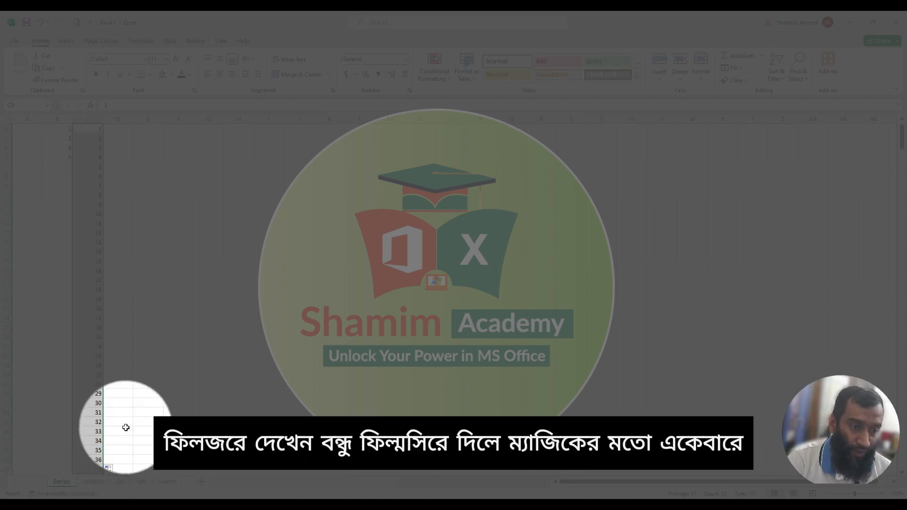
- Enter 1 and 2 in D3 and D4
{"action": "scroll", "coordinate": [116, 283], "scroll_direction": "down", "scroll_amount": 1}
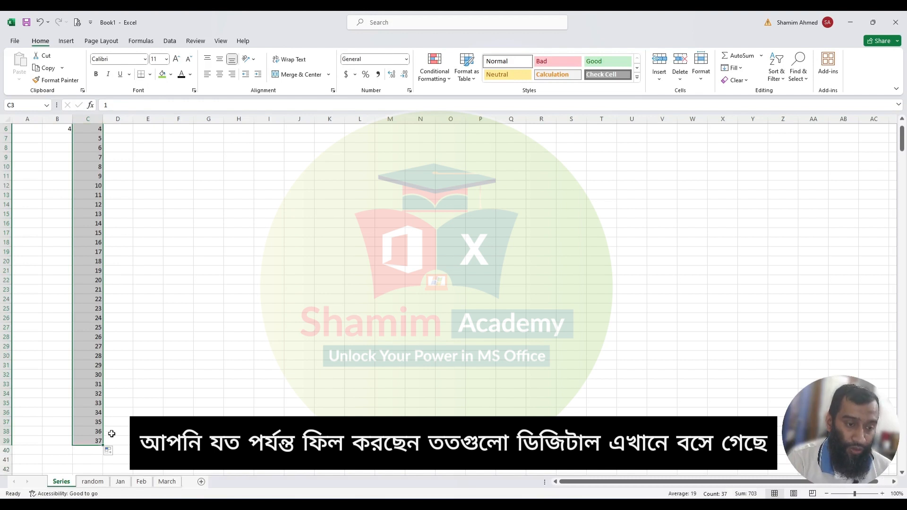
{"action": "scroll", "coordinate": [111, 433], "scroll_direction": "up", "scroll_amount": 2}
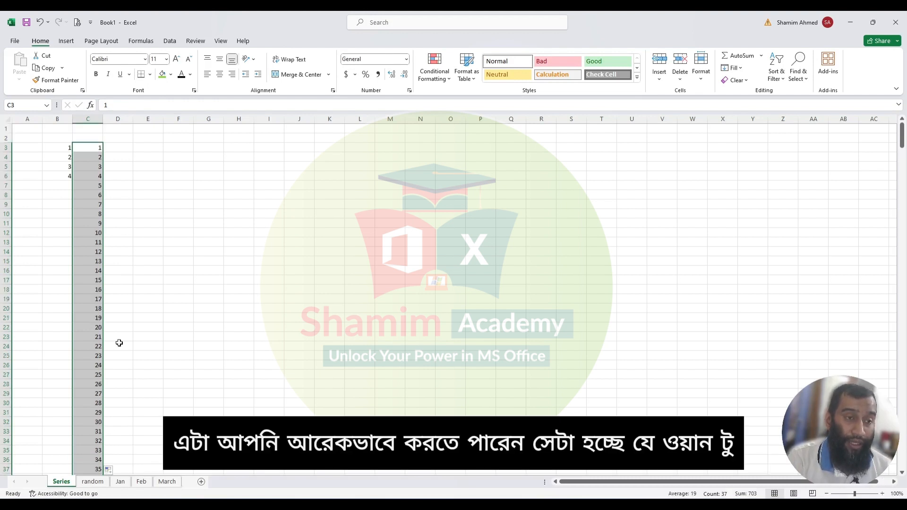
{"action": "left_click", "coordinate": [125, 148]}
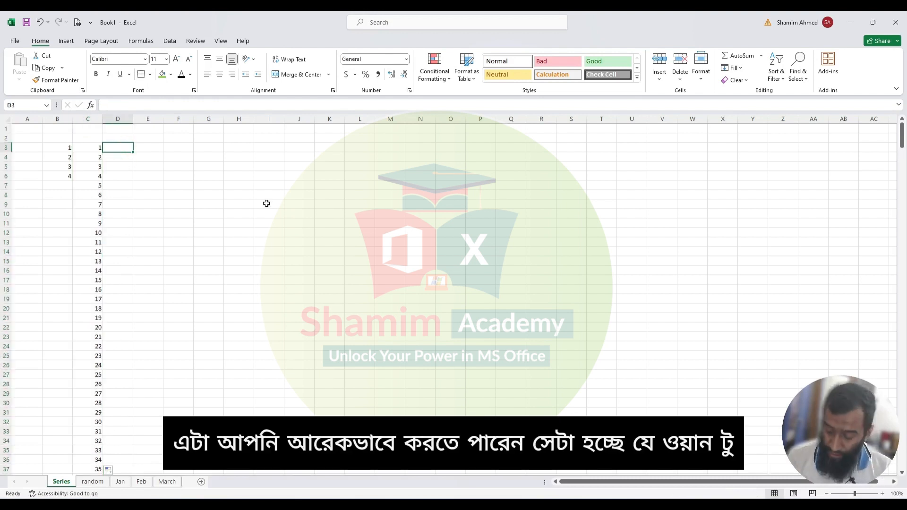
{"action": "type", "text": "1"}
{"action": "key", "text": "Return"}
{"action": "type", "text": "2"}
{"action": "key", "text": "Return"}
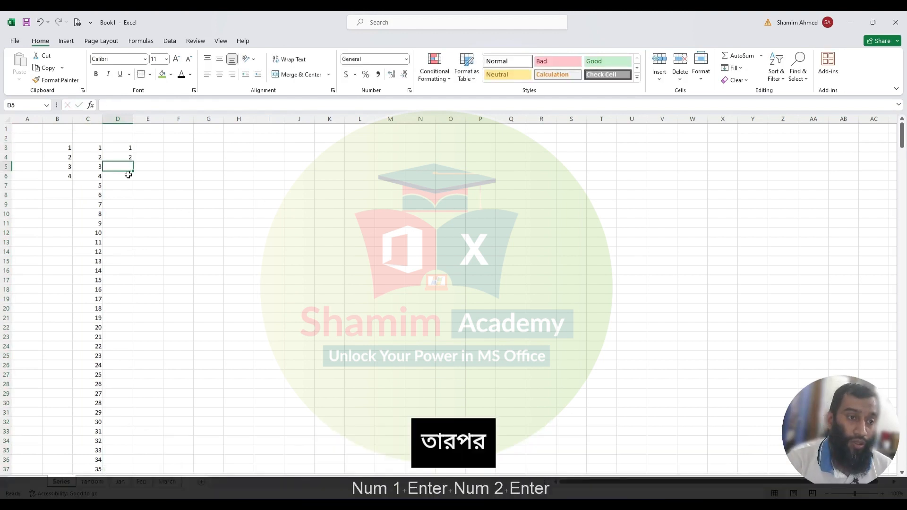
- Select D3:D4 and auto-fill the pattern down column D to match the neighbouring data
{"action": "left_click_drag", "start_coordinate": [124, 148], "coordinate": [124, 158]}
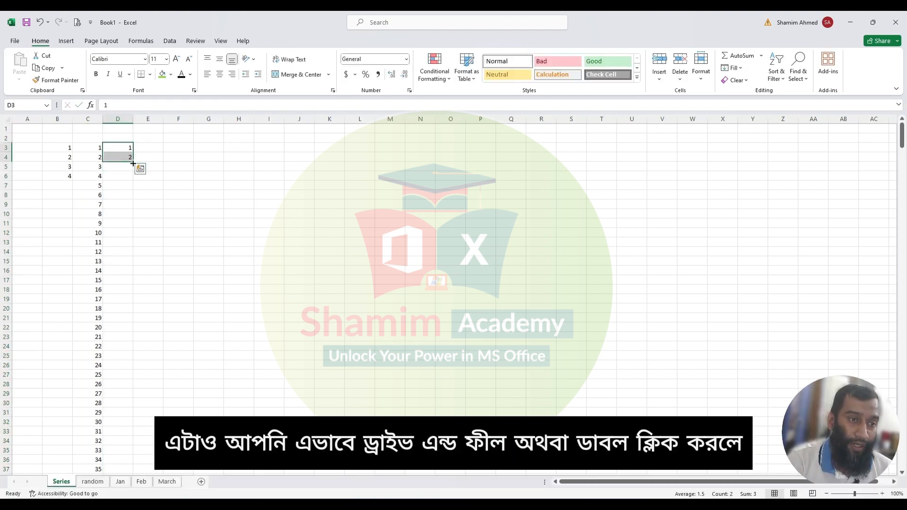
{"action": "double_click", "coordinate": [133, 164]}
{"action": "scroll", "coordinate": [140, 279], "scroll_direction": "down", "scroll_amount": 6}
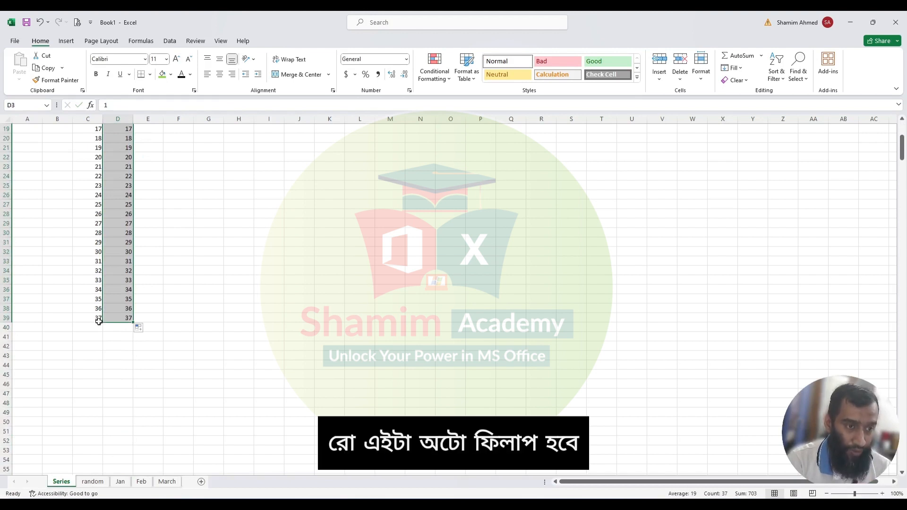
{"action": "scroll", "coordinate": [109, 319], "scroll_direction": "up", "scroll_amount": 6}
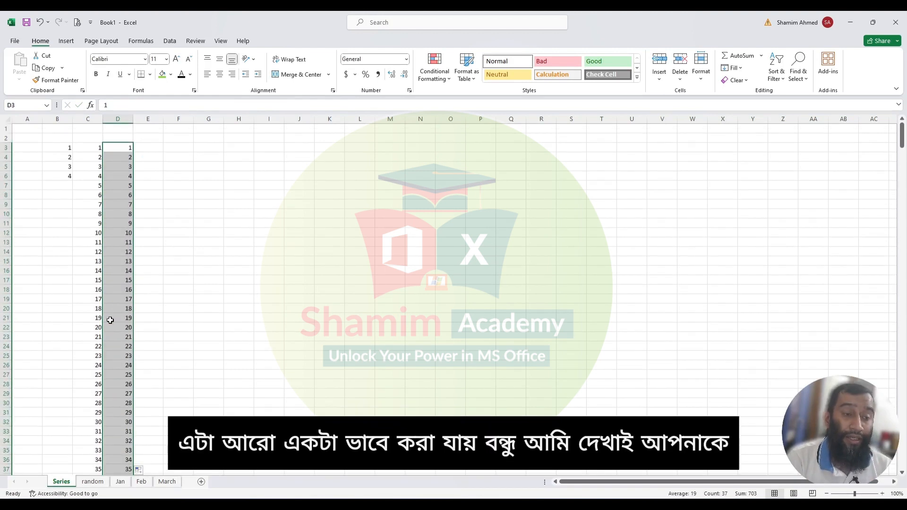
- Enter 1 in E3 and keep E3 selected
{"action": "left_click", "coordinate": [155, 147]}
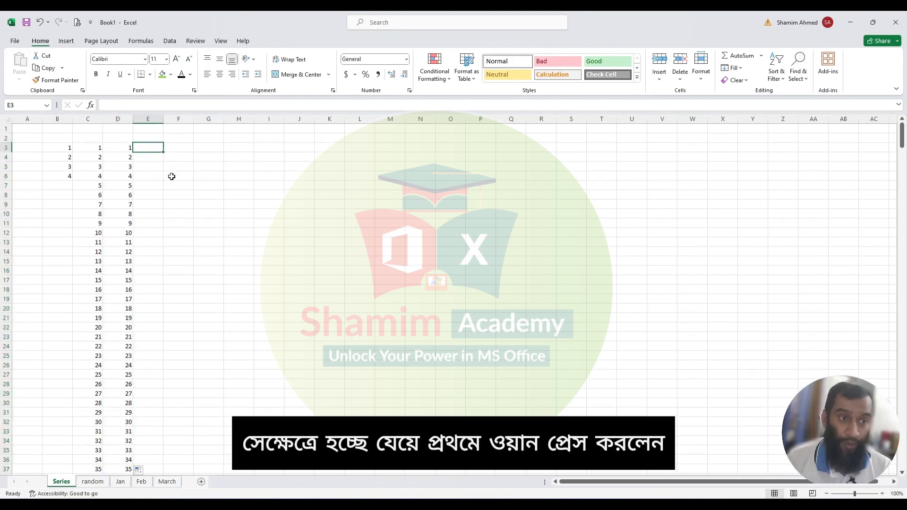
{"action": "type", "text": "1"}
{"action": "key", "text": "Return"}
{"action": "key", "text": "Up"}
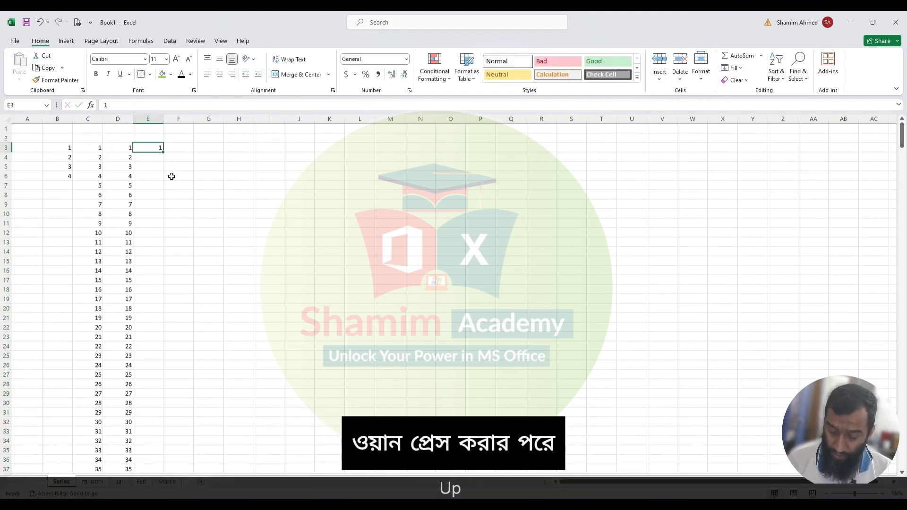
- Fill a Series in columns from E3 with step value 1 and stop value 500
{"action": "left_click", "coordinate": [739, 71]}
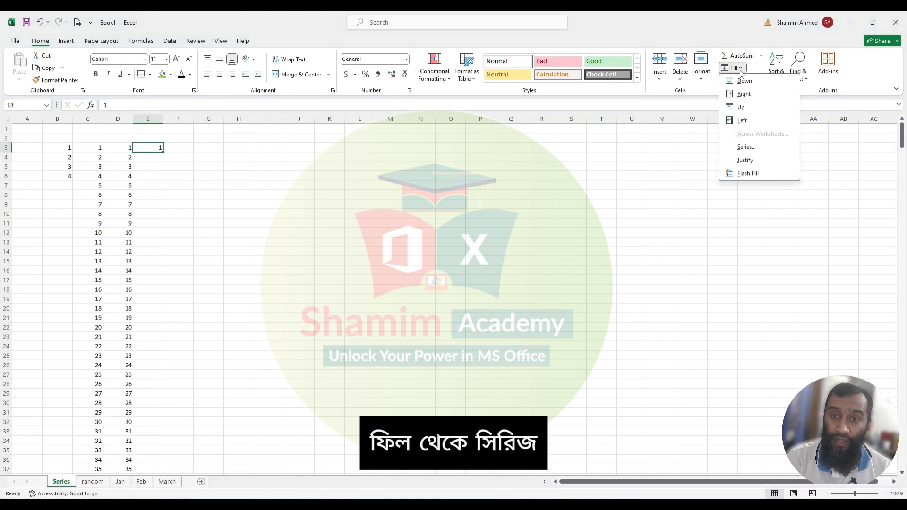
{"action": "left_click", "coordinate": [751, 148]}
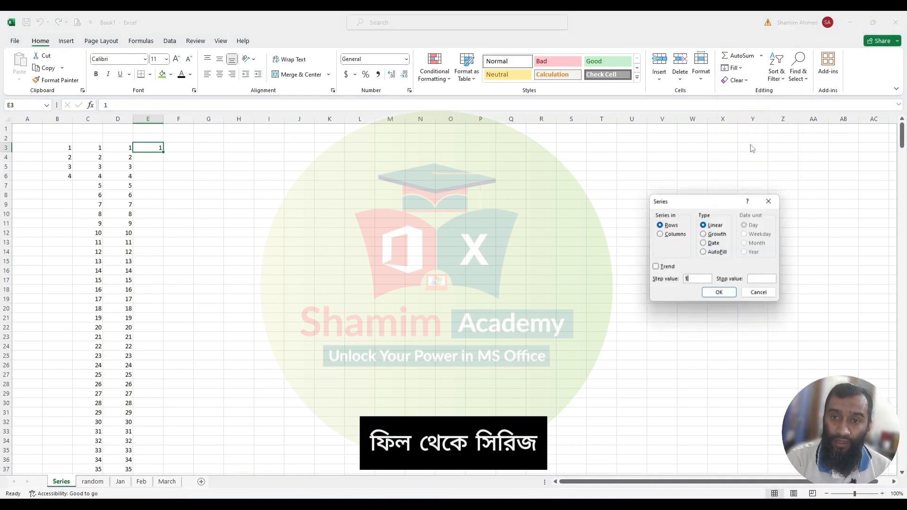
{"action": "left_click", "coordinate": [670, 234]}
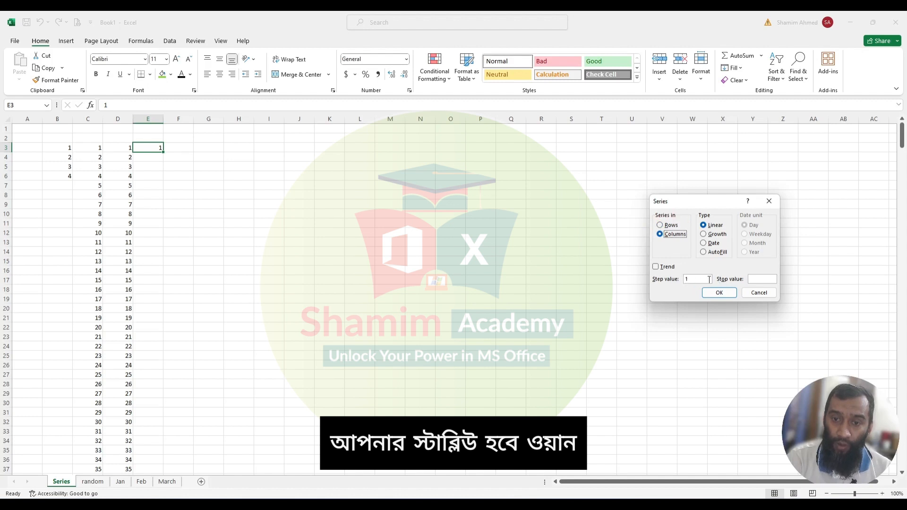
{"action": "left_click", "coordinate": [759, 278]}
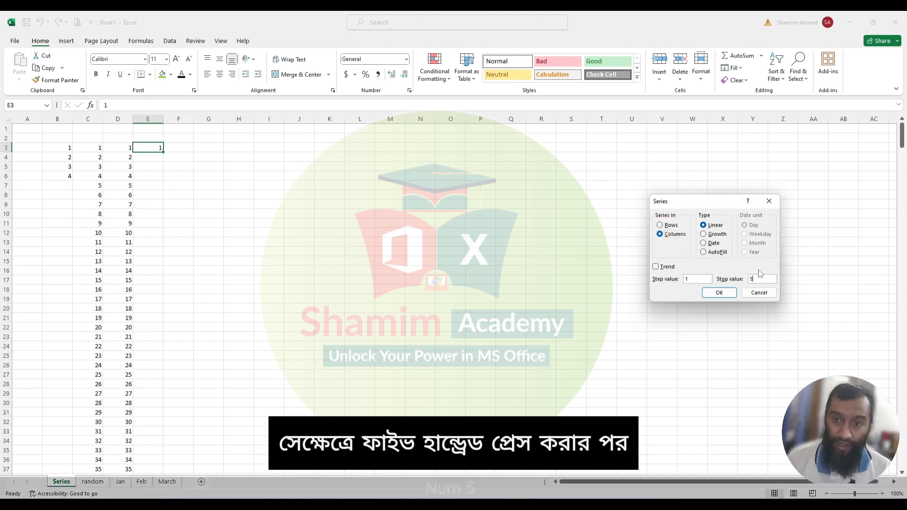
{"action": "type", "text": "500"}
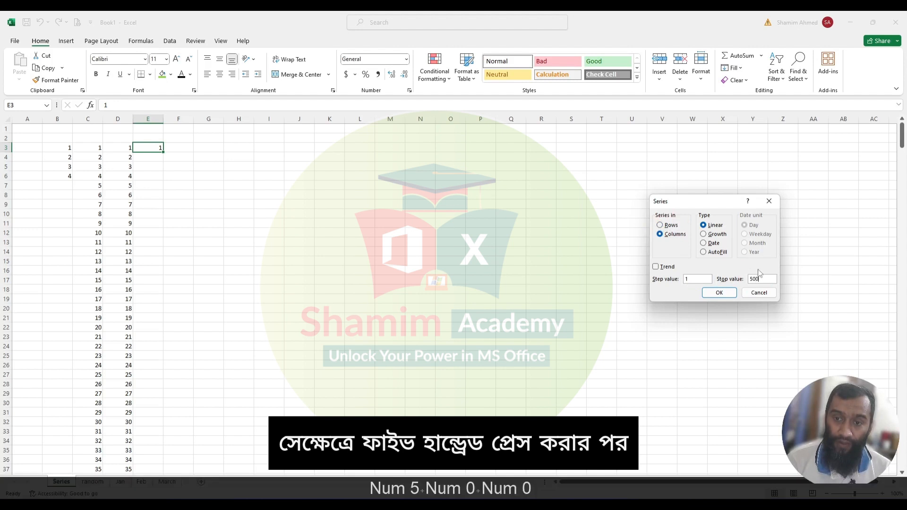
{"action": "left_click", "coordinate": [720, 295]}
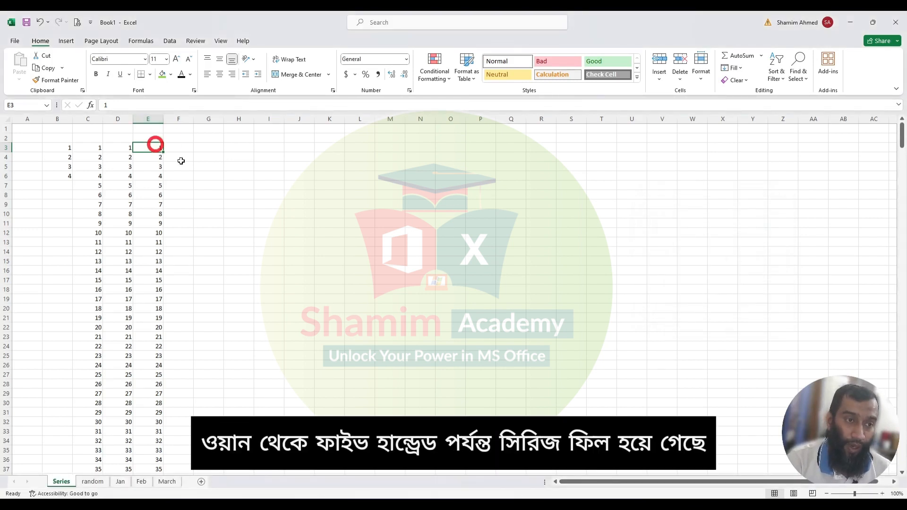
- Check the full extent of the filled series in column E
{"action": "key", "text": "ctrl+shift+Down"}
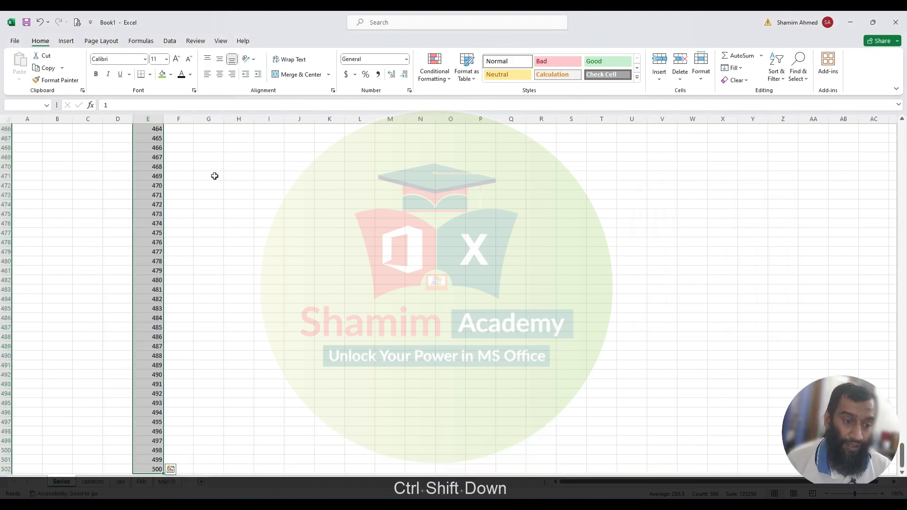
{"action": "key", "text": "ctrl+shift+Up"}
{"action": "scroll", "coordinate": [222, 165], "scroll_direction": "up", "scroll_amount": 1}
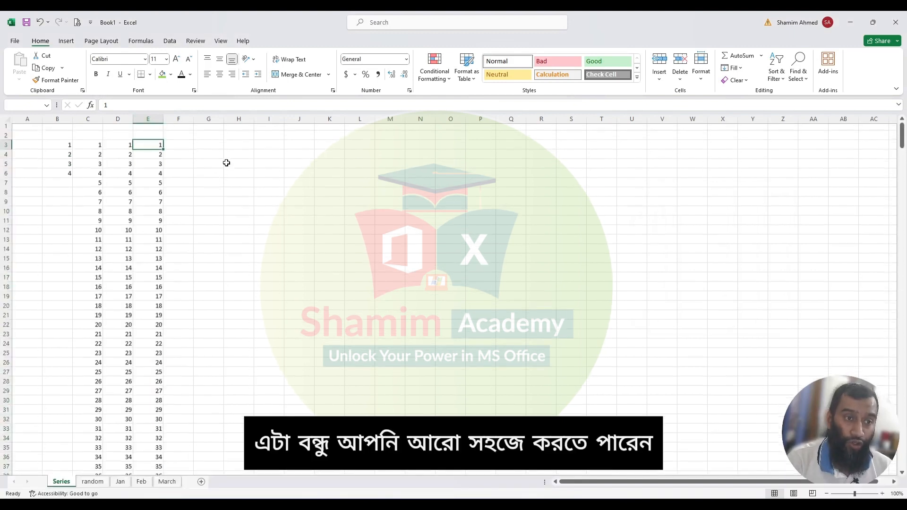
- Enter the formula =SEQUENCE(100) in F3
{"action": "left_click", "coordinate": [177, 147]}
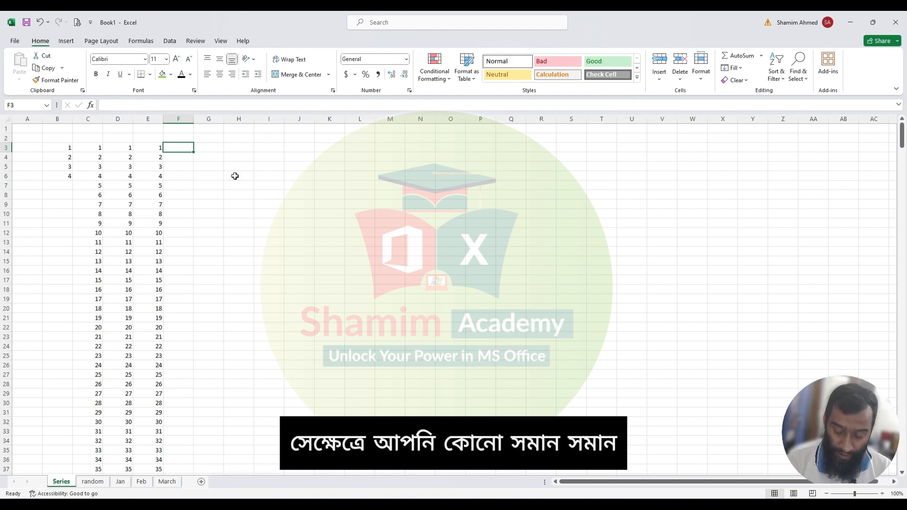
{"action": "type", "text": "="}
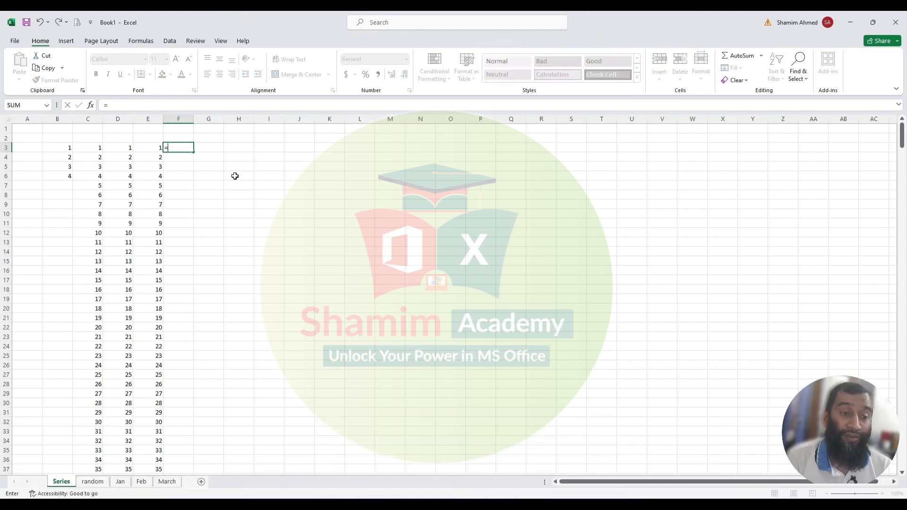
{"action": "type", "text": "sequ"}
{"action": "key", "text": "Tab"}
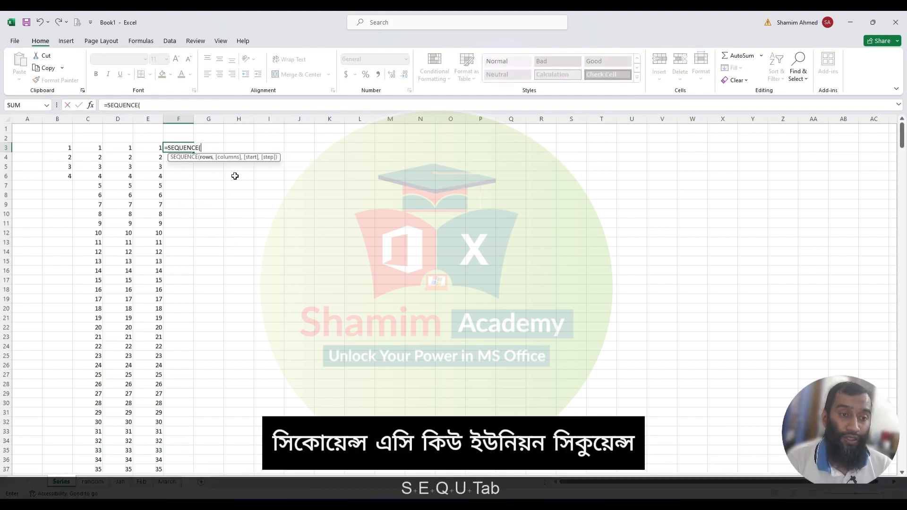
{"action": "type", "text": "100"}
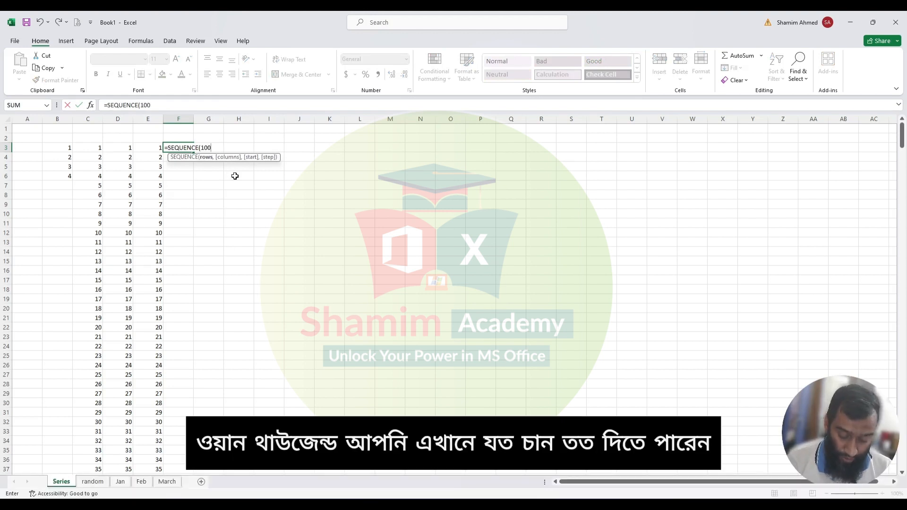
{"action": "type", "text": ")"}
{"action": "key", "text": "Return"}
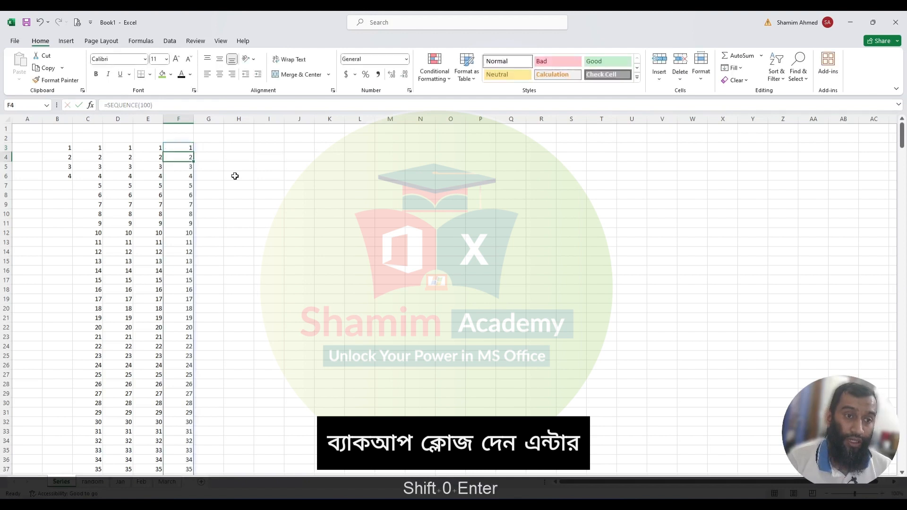
- Check the full spilled range of the SEQUENCE results in column F
{"action": "left_click", "coordinate": [183, 148]}
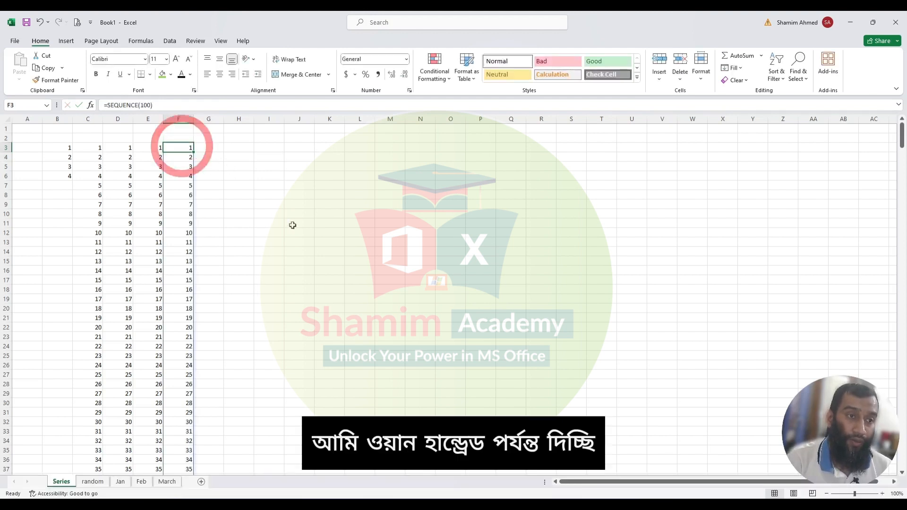
{"action": "key", "text": "ctrl+shift+Down"}
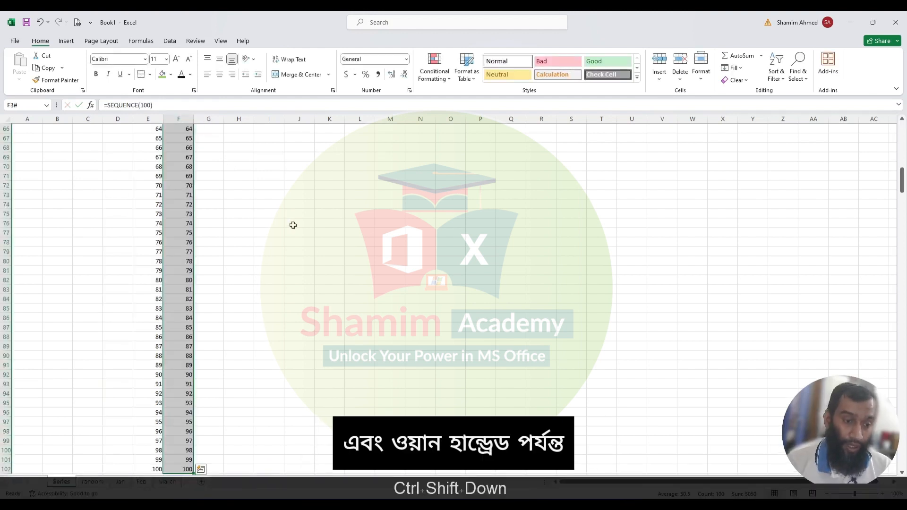
{"action": "key", "text": "ctrl+shift+Up"}
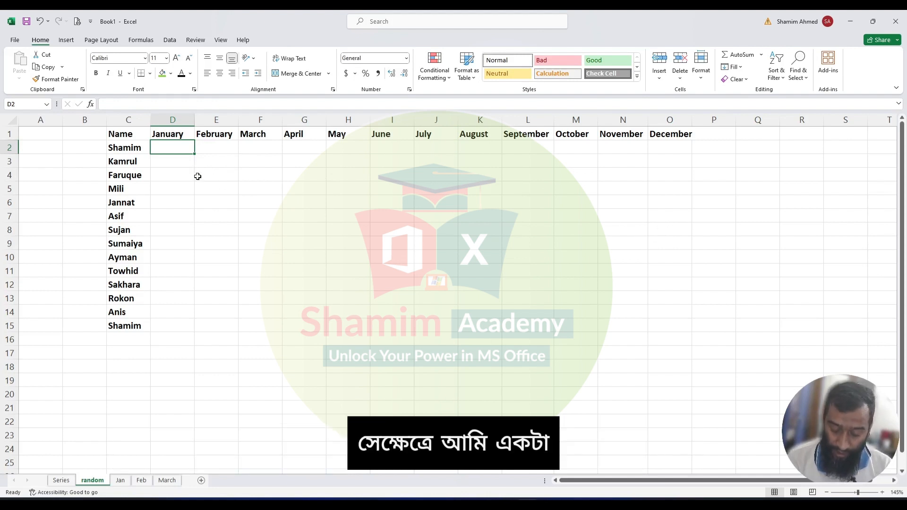
- Enter the formula =RANDBETWEEN(100,900) in D2 under January
{"action": "type", "text": "=ran"}
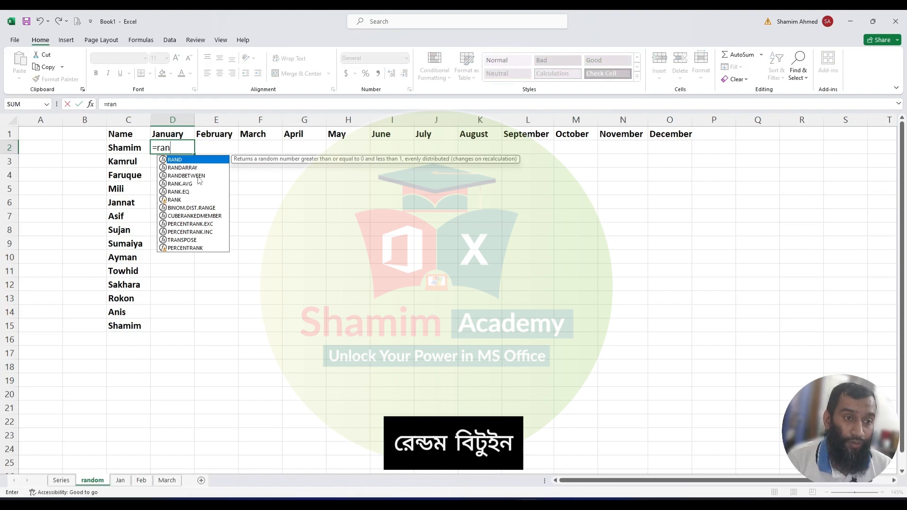
{"action": "type", "text": "d"}
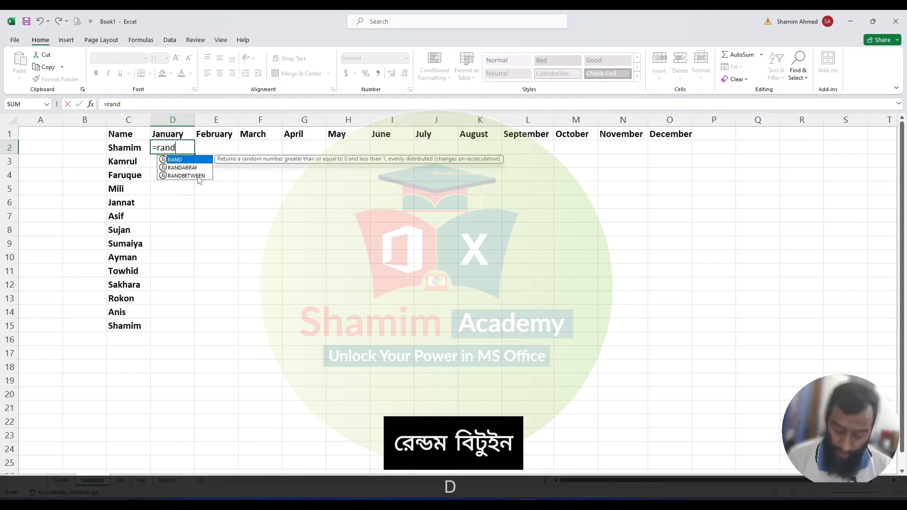
{"action": "key", "text": "Down"}
{"action": "key", "text": "Down"}
{"action": "key", "text": "Tab"}
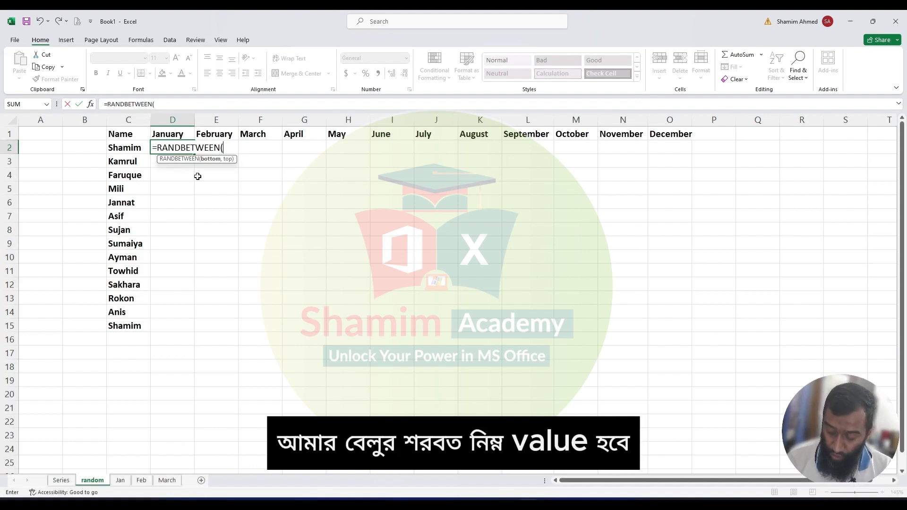
{"action": "type", "text": "100"}
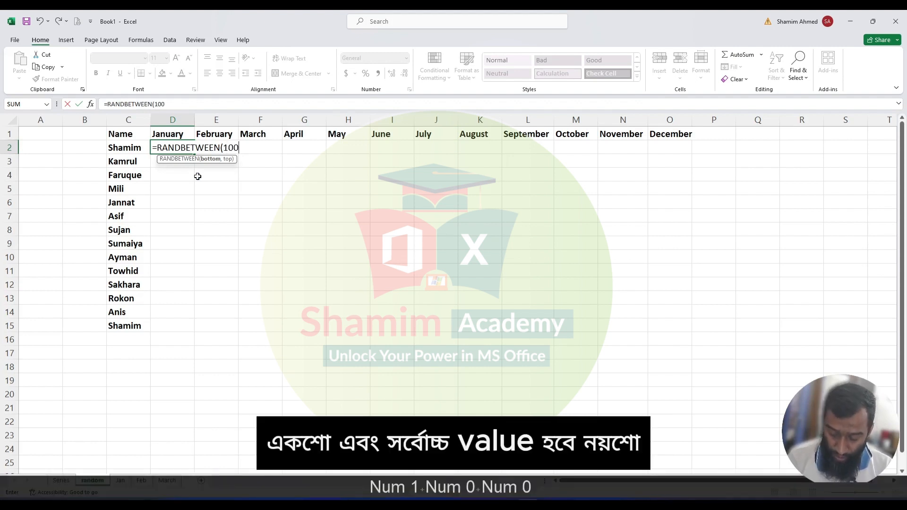
{"action": "type", "text": ",900"}
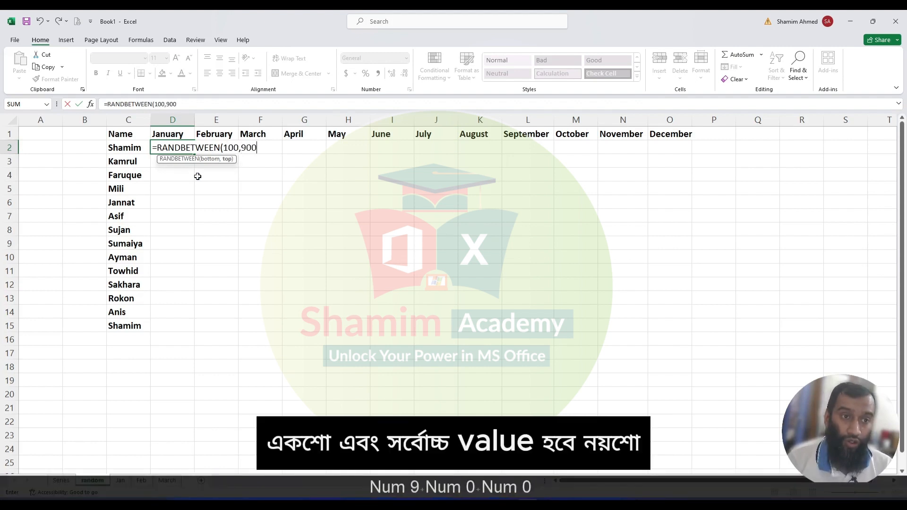
{"action": "type", "text": ")"}
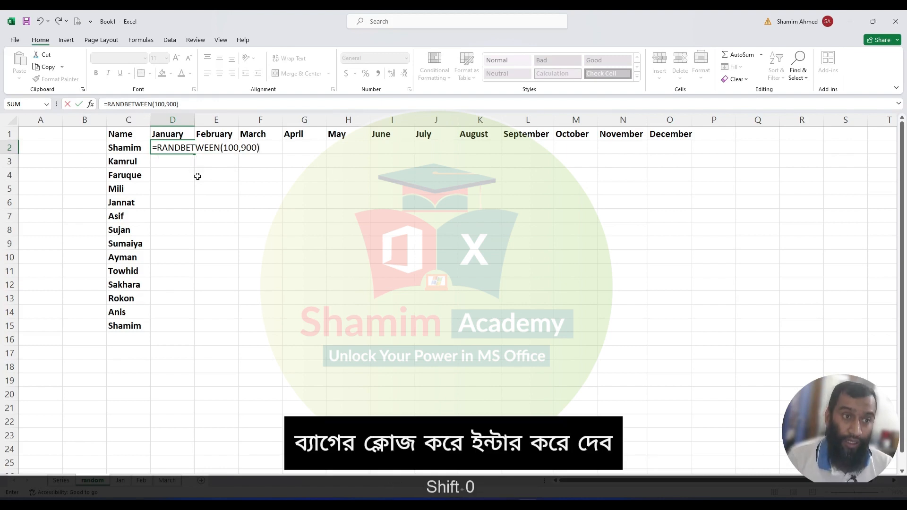
{"action": "key", "text": "Return"}
- Fill the RANDBETWEEN formula across the whole table from D2 to O15
{"action": "left_click", "coordinate": [168, 144]}
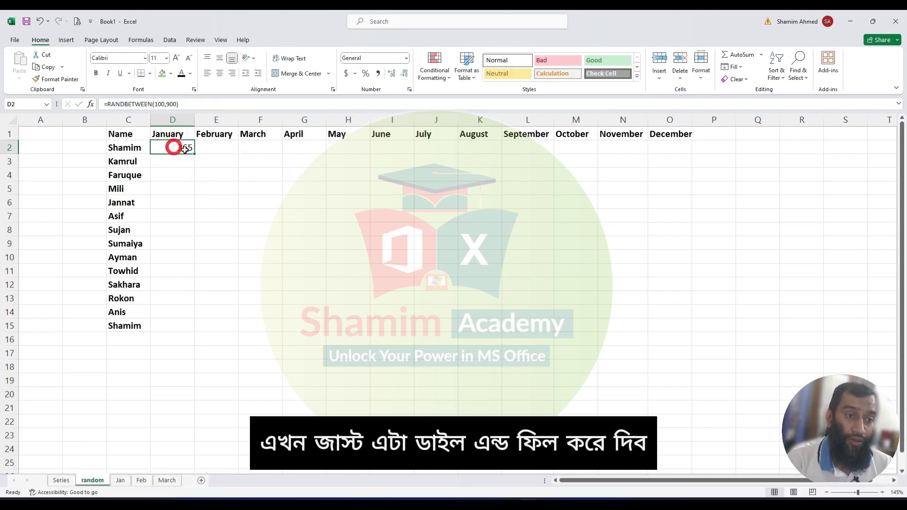
{"action": "left_click_drag", "start_coordinate": [194, 154], "coordinate": [660, 326]}
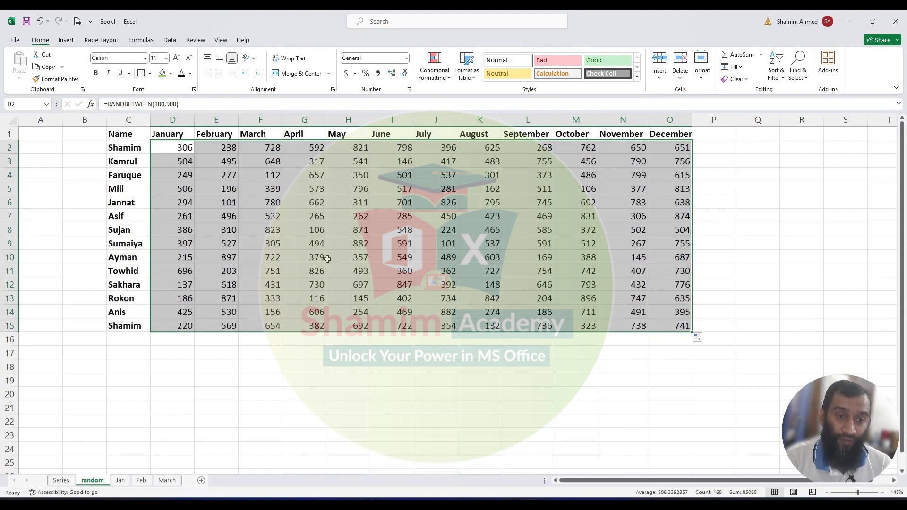
{"action": "left_click", "coordinate": [313, 242]}
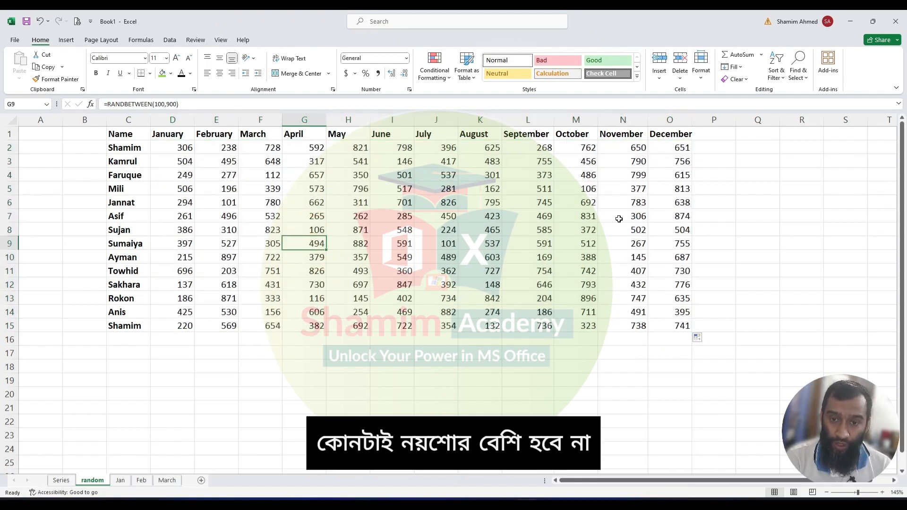
{"action": "left_click", "coordinate": [283, 218]}
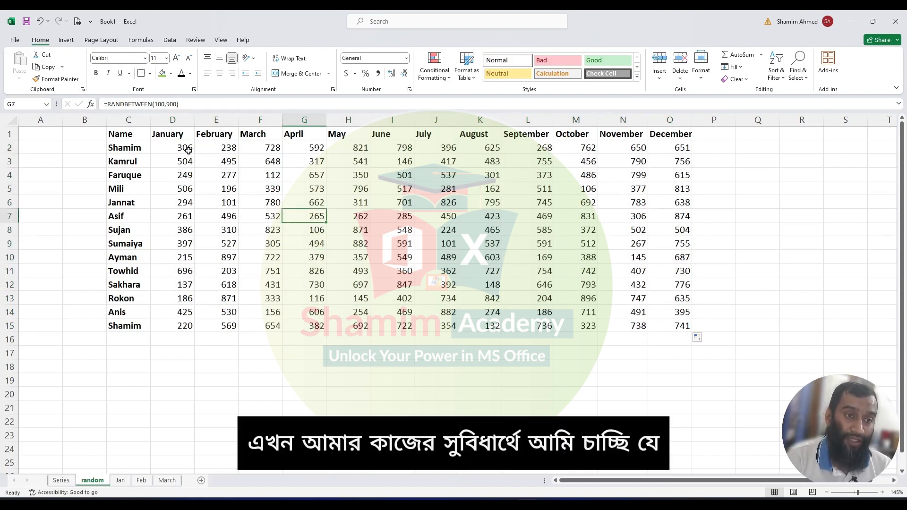
- Copy D2:O15 and paste it back onto itself as values to freeze the random numbers
{"action": "left_click", "coordinate": [188, 150]}
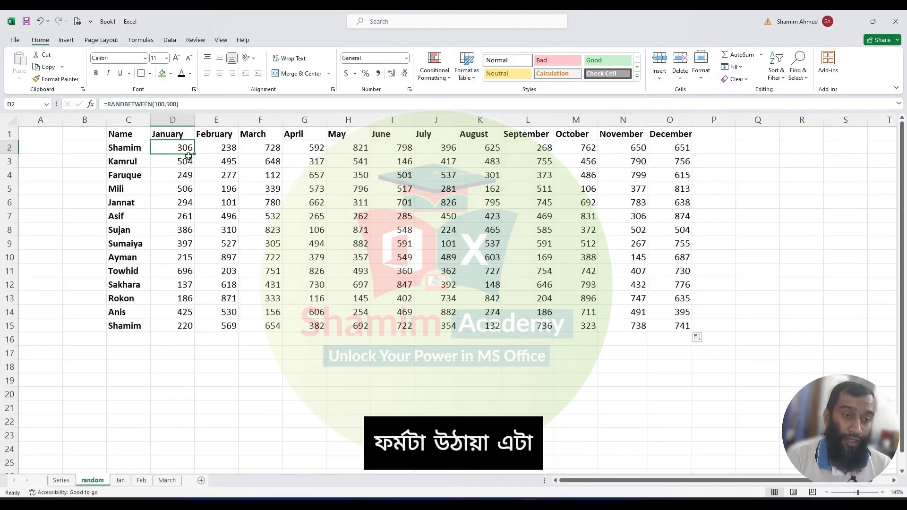
{"action": "left_click_drag", "start_coordinate": [188, 155], "coordinate": [676, 334]}
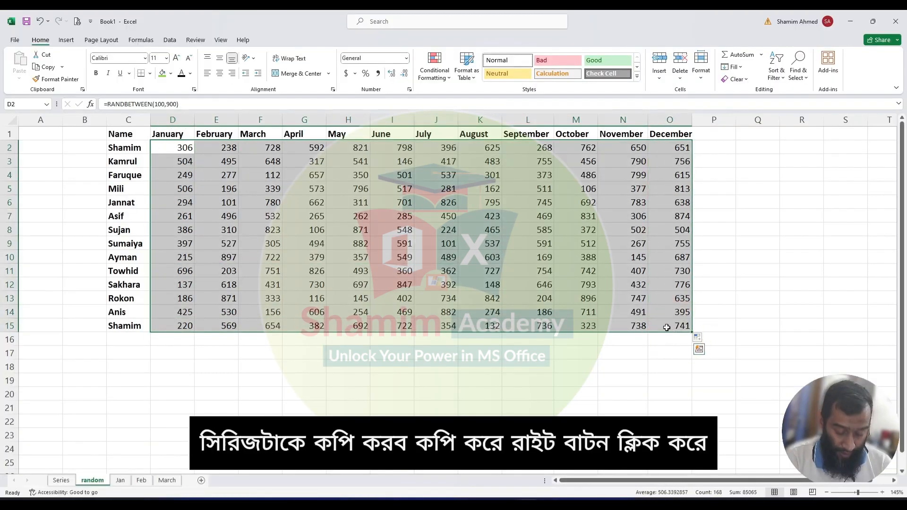
{"action": "key", "text": "ctrl+c"}
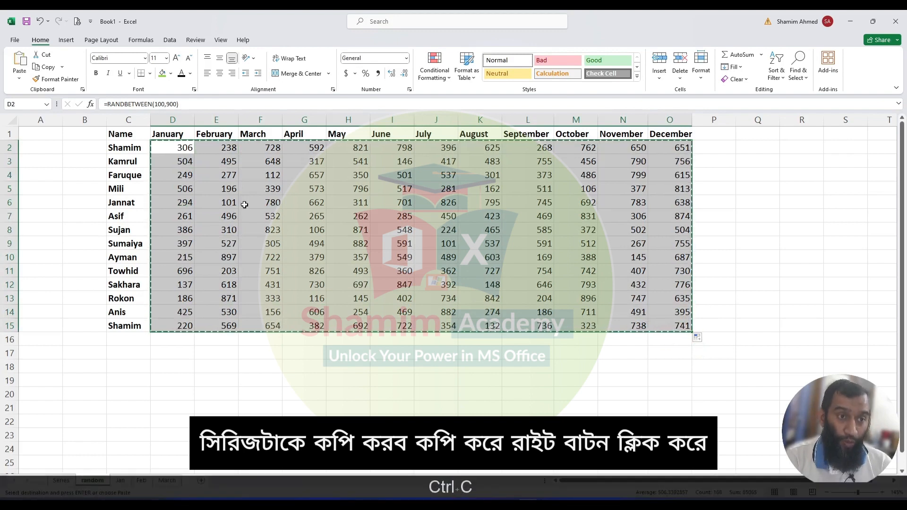
{"action": "left_click", "coordinate": [184, 149]}
{"action": "right_click", "coordinate": [186, 149]}
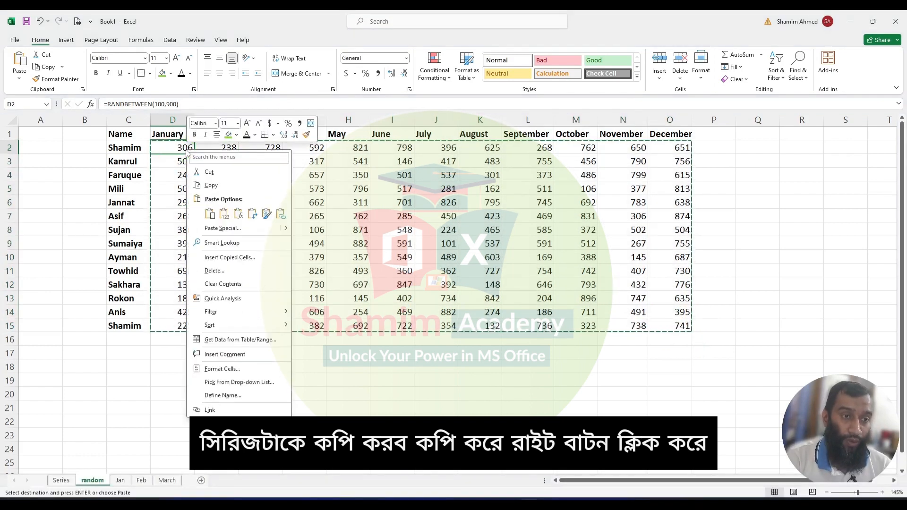
{"action": "left_click", "coordinate": [224, 214]}
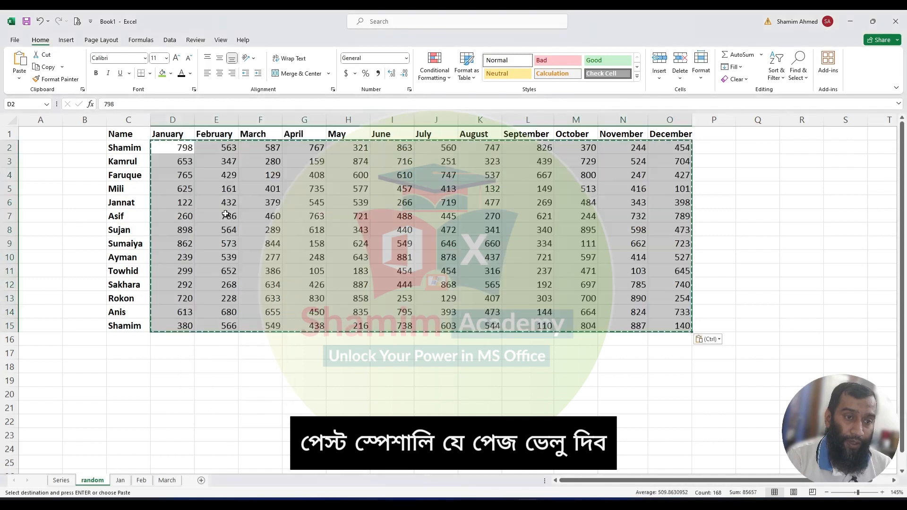
{"action": "left_click", "coordinate": [222, 207]}
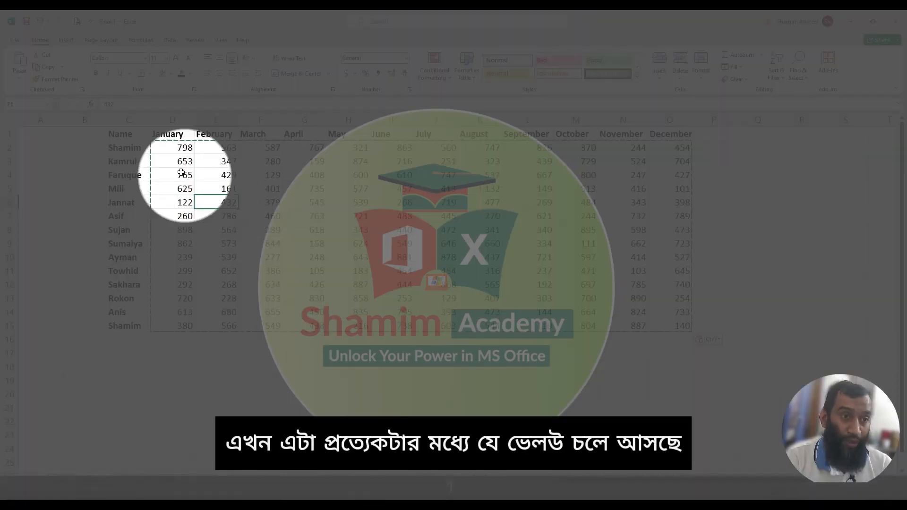
{"action": "left_click", "coordinate": [323, 227]}
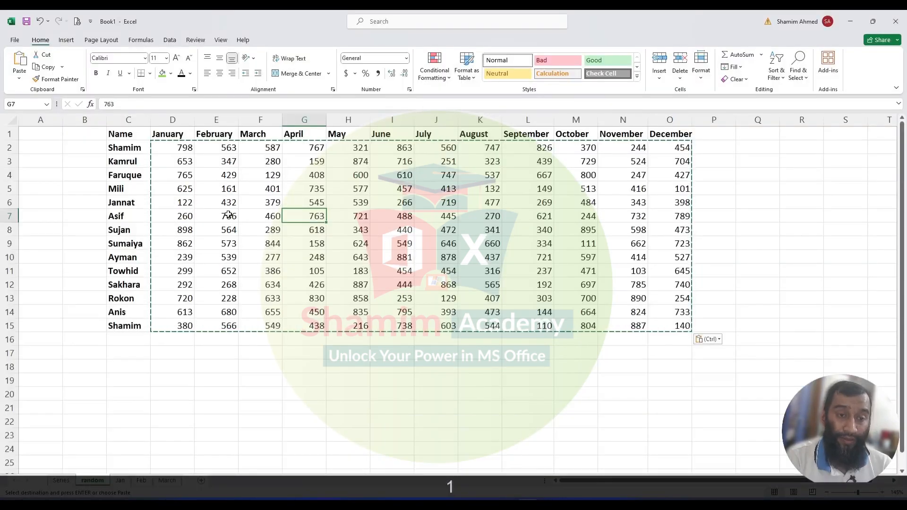
{"action": "left_click", "coordinate": [332, 235]}
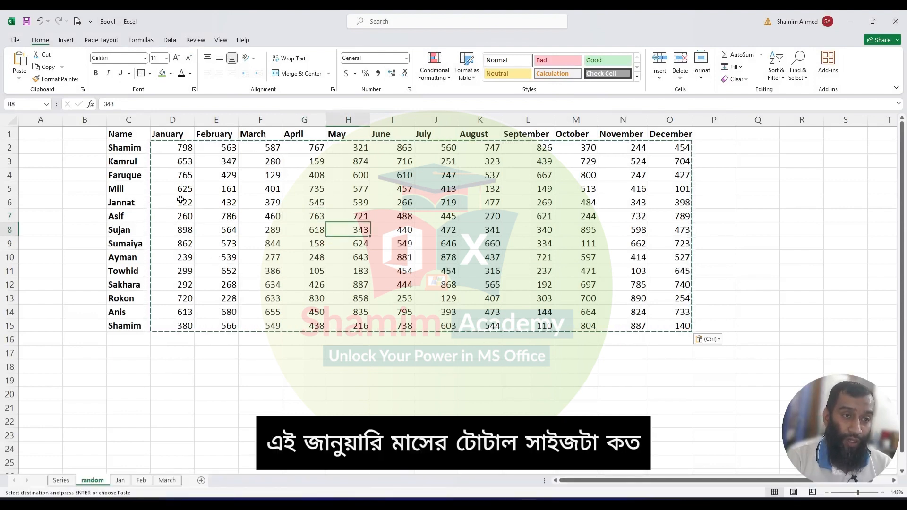
- Enter =SUM(D2:D15) in D16 to total the January column
{"action": "left_click", "coordinate": [182, 336]}
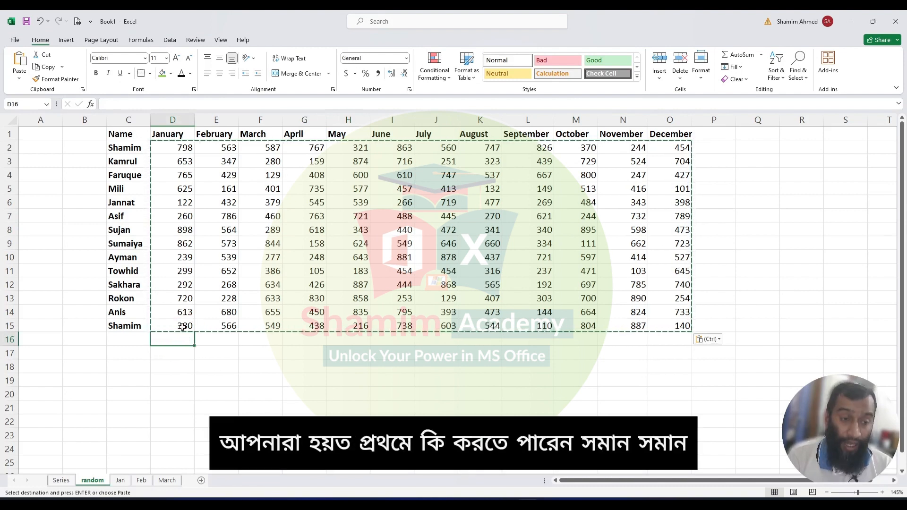
{"action": "type", "text": "="}
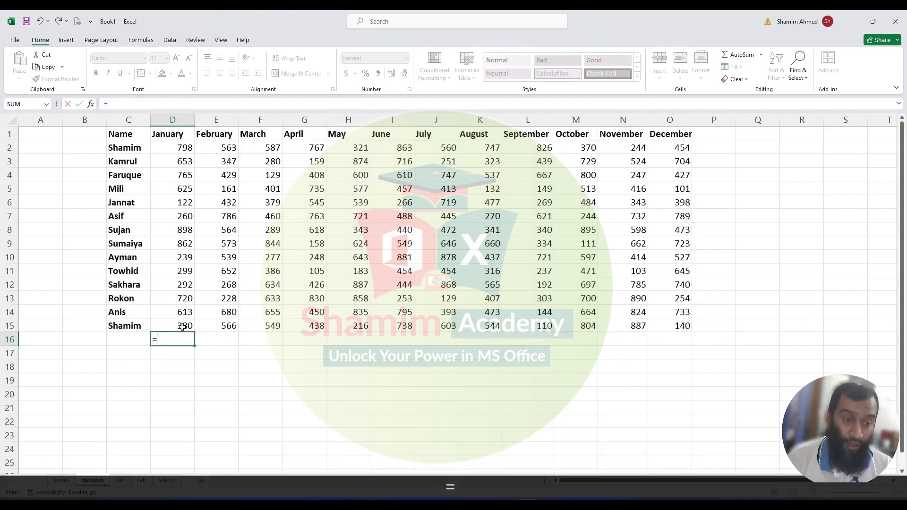
{"action": "type", "text": "SUM"}
{"action": "key", "text": "Tab"}
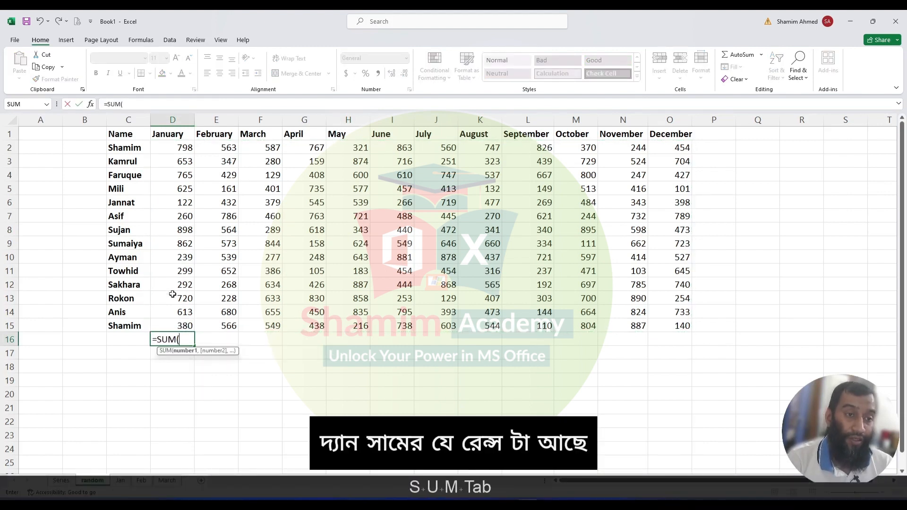
{"action": "left_click_drag", "start_coordinate": [182, 149], "coordinate": [174, 318]}
{"action": "type", "text": ")"}
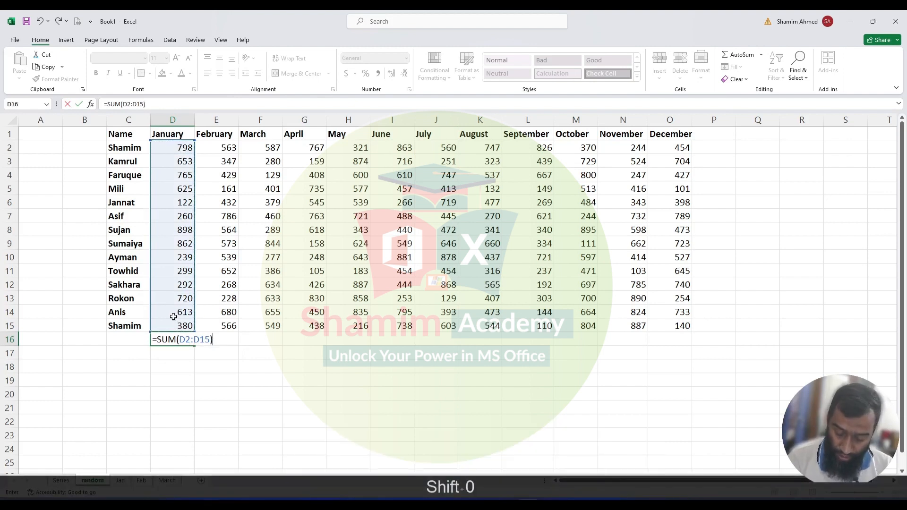
{"action": "key", "text": "Return"}
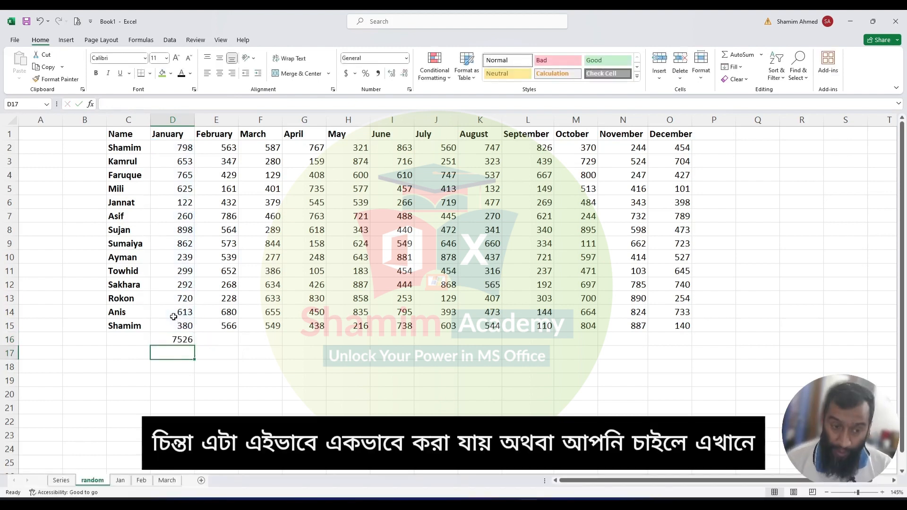
- Total the February column in E16 with AutoSum
{"action": "key", "text": "Up"}
{"action": "key", "text": "Right"}
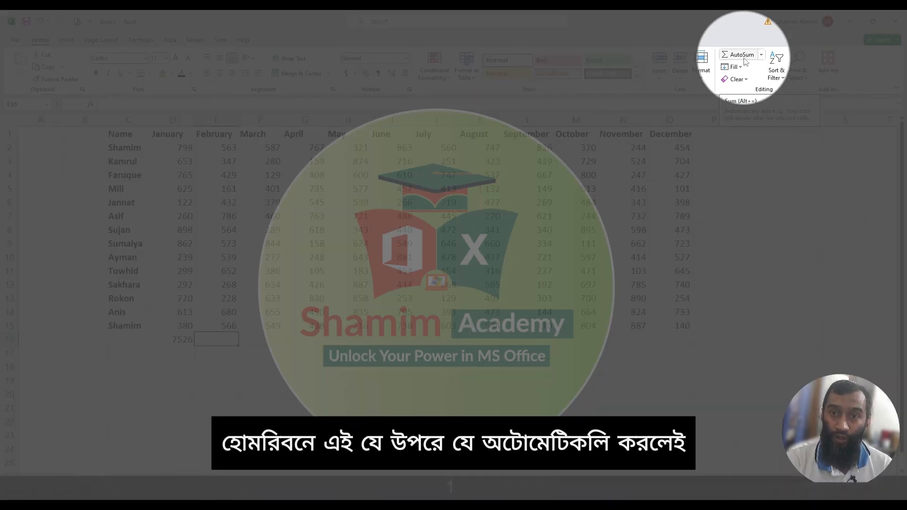
{"action": "left_click", "coordinate": [742, 54]}
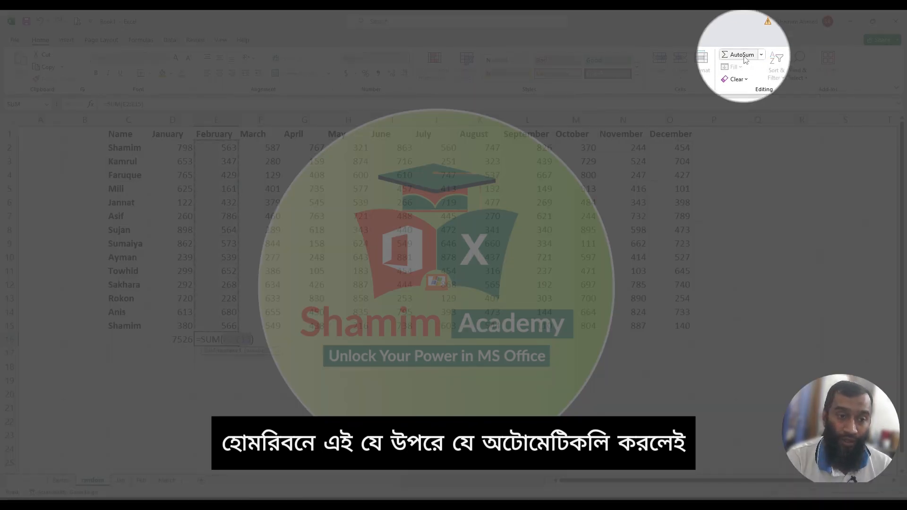
{"action": "key", "text": "Return"}
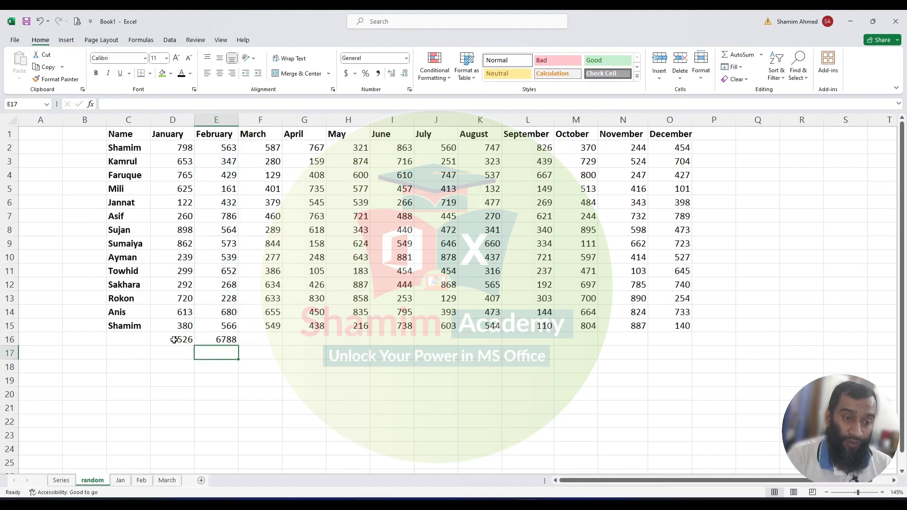
- Clear the totals row, AutoSum all months across D16:O16 at once, and AutoSum row totals into P2:P16
{"action": "left_click_drag", "start_coordinate": [180, 339], "coordinate": [630, 337]}
{"action": "left_click_drag", "start_coordinate": [186, 338], "coordinate": [664, 330]}
{"action": "key", "text": "Delete"}
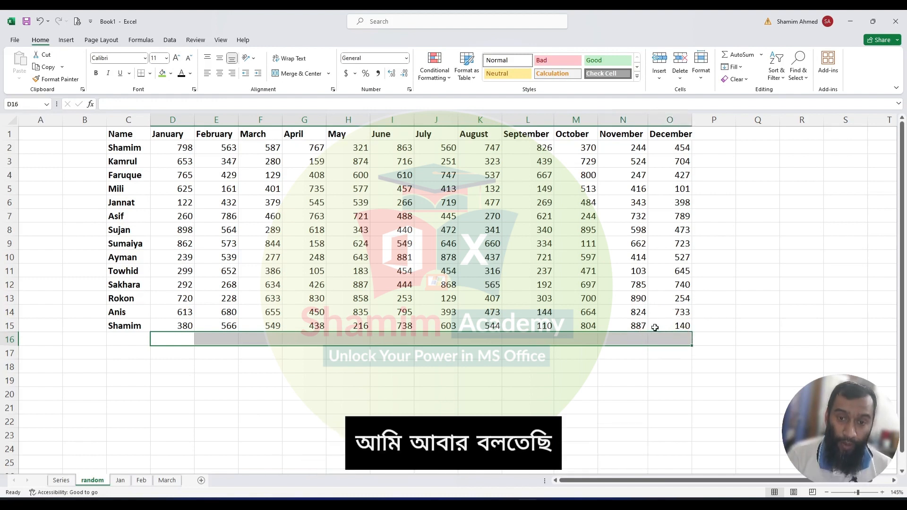
{"action": "key", "text": "alt+equal"}
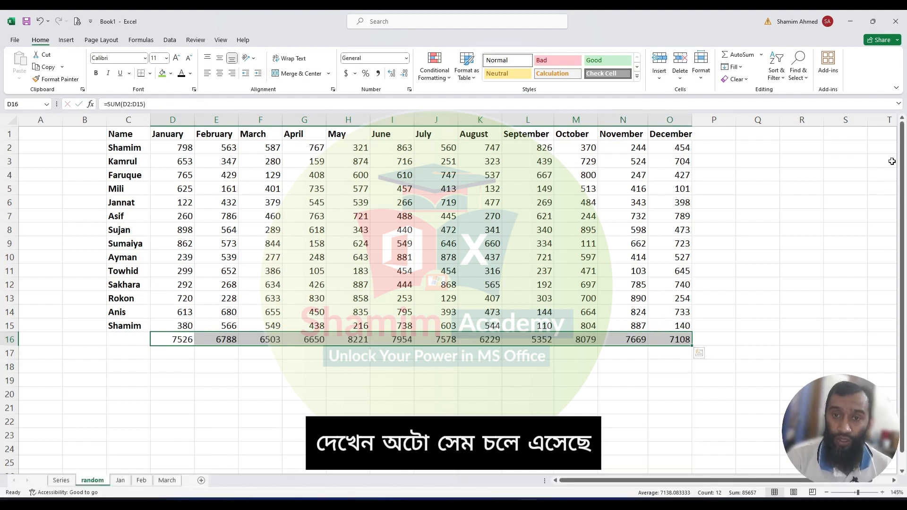
{"action": "left_click_drag", "start_coordinate": [707, 144], "coordinate": [703, 338]}
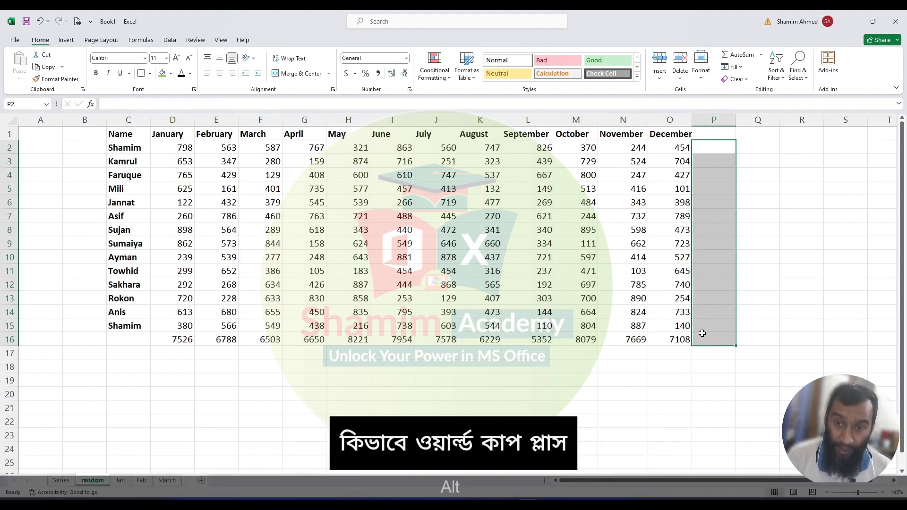
{"action": "key", "text": "alt+equal"}
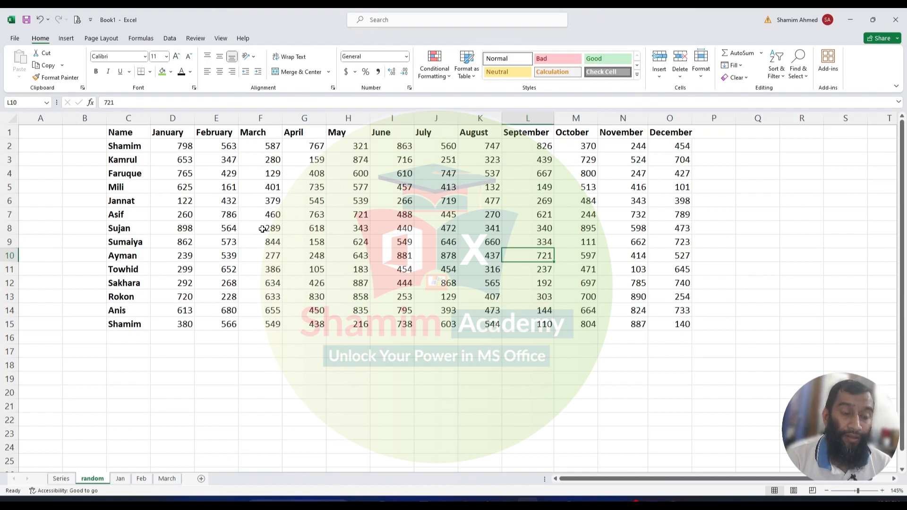
- Delete the values from scattered cells including E5, H7, J8, M7, E8, D11, K5, N7, K12, F10 and F7
{"action": "left_click", "coordinate": [227, 188]}
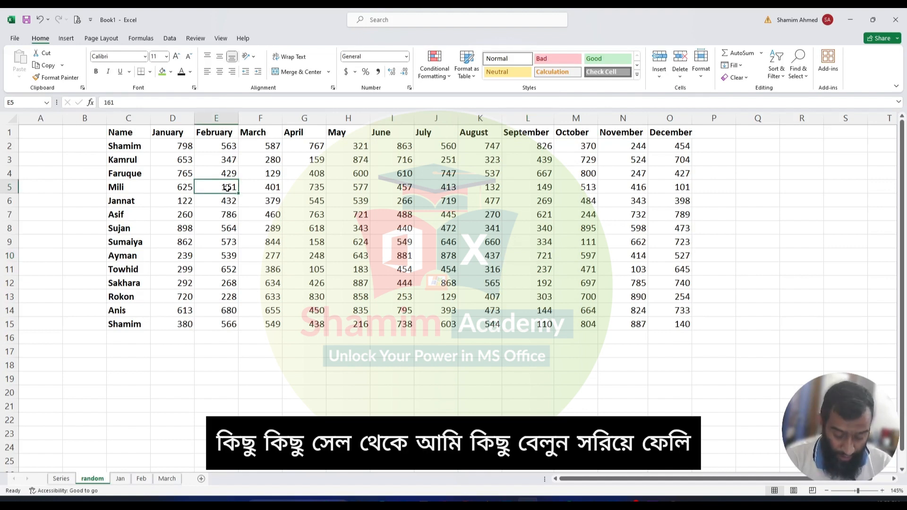
{"action": "key", "text": "Delete"}
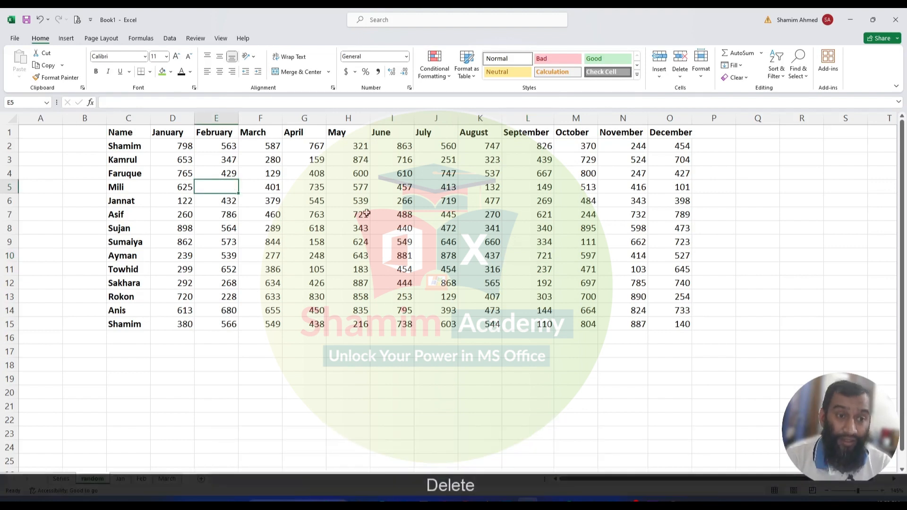
{"action": "left_click", "coordinate": [364, 217]}
{"action": "key", "text": "Delete"}
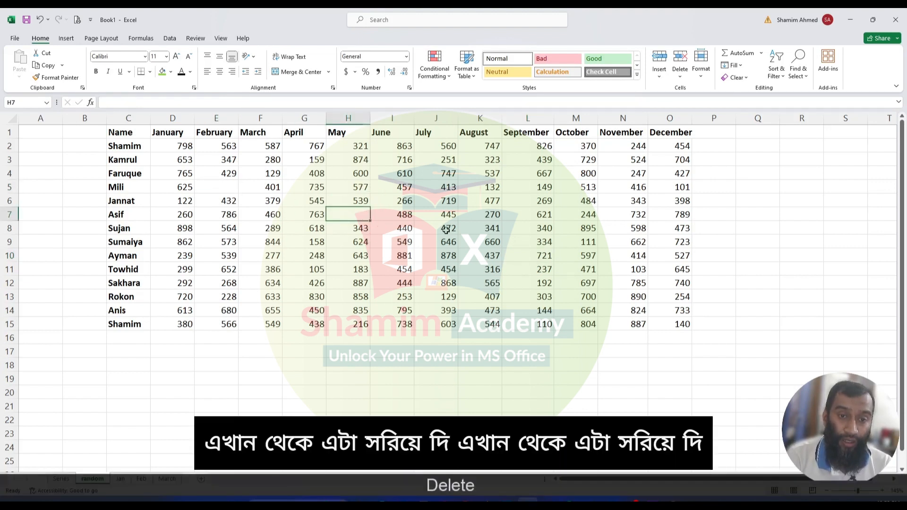
{"action": "left_click", "coordinate": [445, 230]}
{"action": "key", "text": "Delete"}
{"action": "left_click", "coordinate": [586, 220]}
{"action": "key", "text": "Delete"}
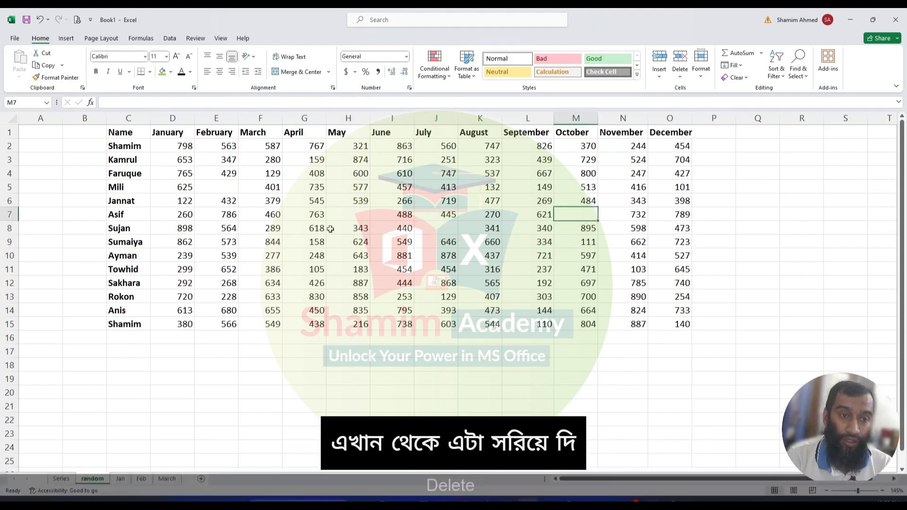
{"action": "left_click", "coordinate": [222, 230]}
{"action": "key", "text": "Delete"}
{"action": "left_click", "coordinate": [182, 272]}
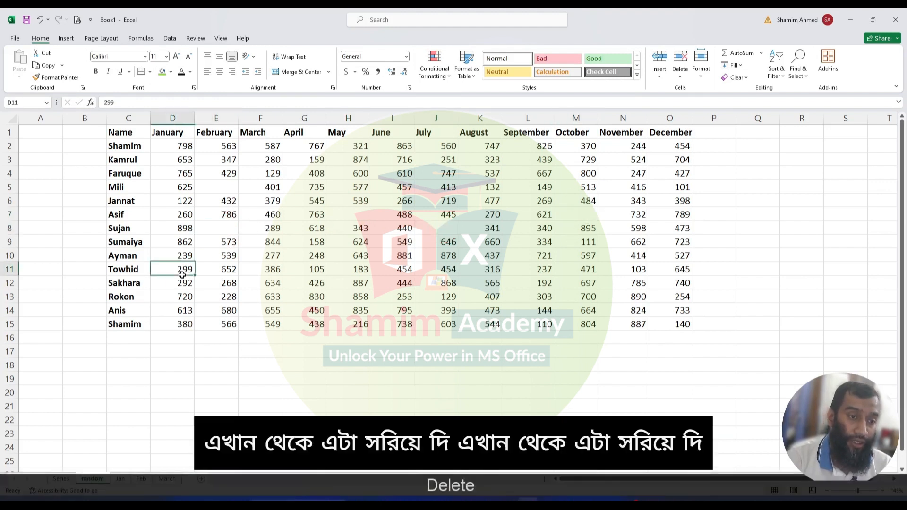
{"action": "key", "text": "Delete"}
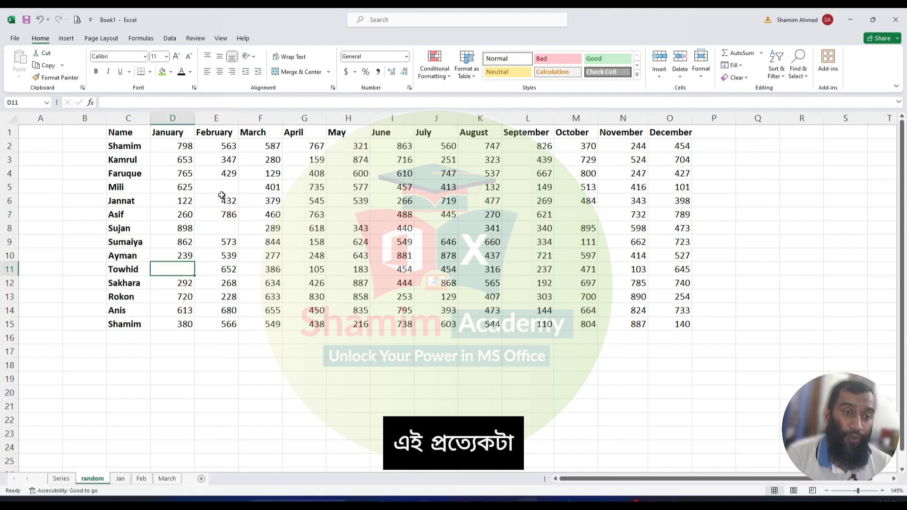
{"action": "left_click", "coordinate": [502, 188]}
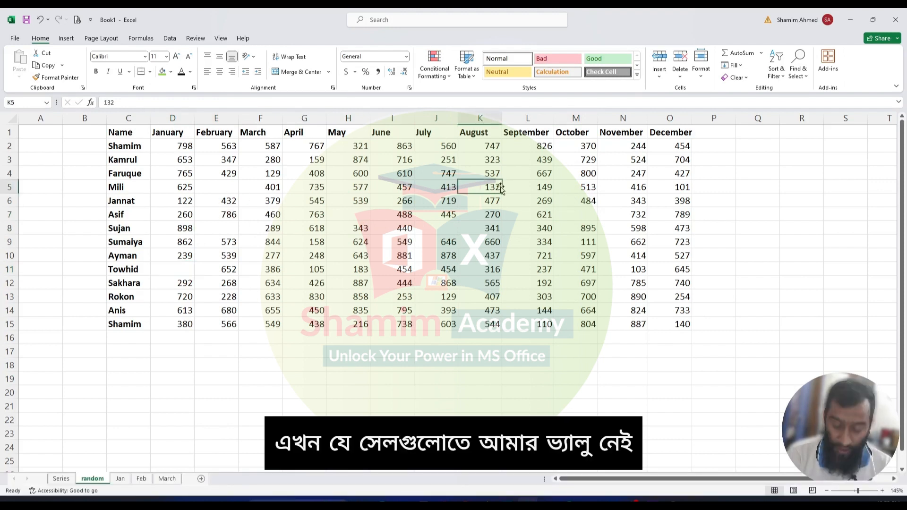
{"action": "key", "text": "Delete"}
{"action": "left_click", "coordinate": [641, 219]}
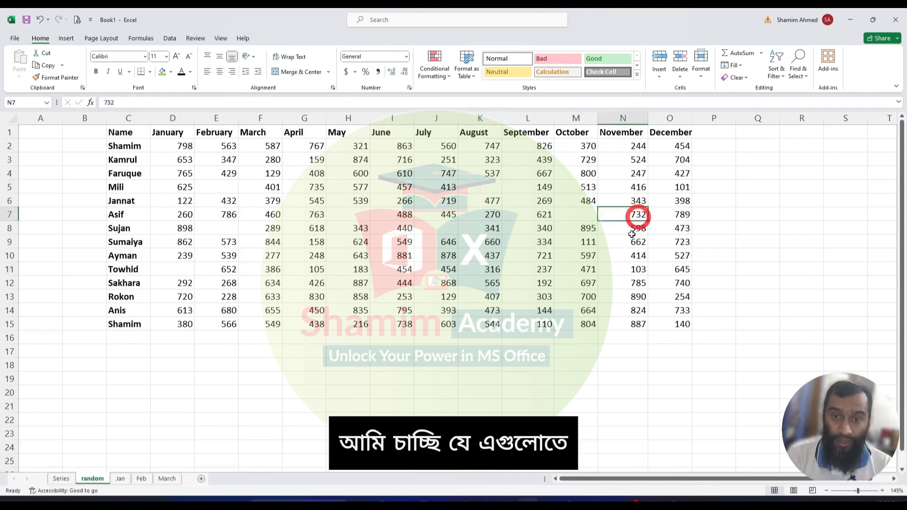
{"action": "key", "text": "Delete"}
{"action": "left_click", "coordinate": [480, 283]}
{"action": "key", "text": "Delete"}
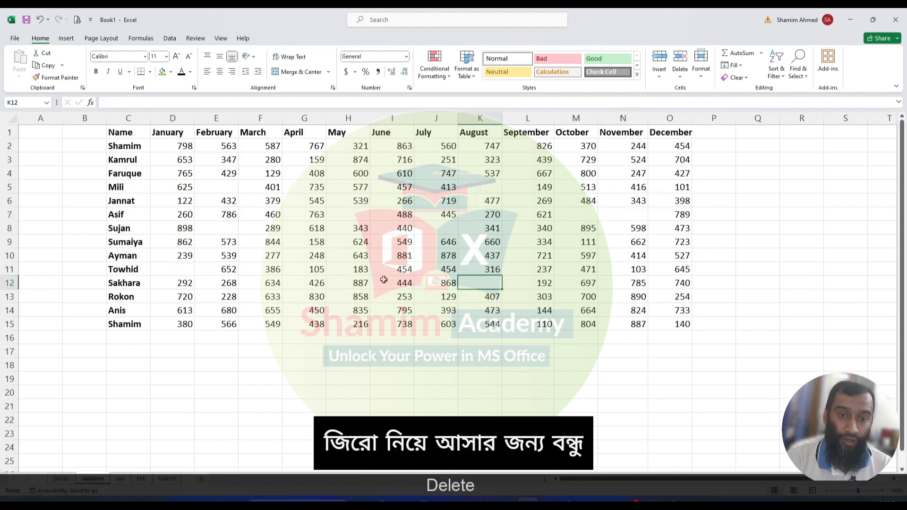
{"action": "left_click", "coordinate": [280, 257]}
{"action": "key", "text": "Delete"}
{"action": "left_click", "coordinate": [271, 215]}
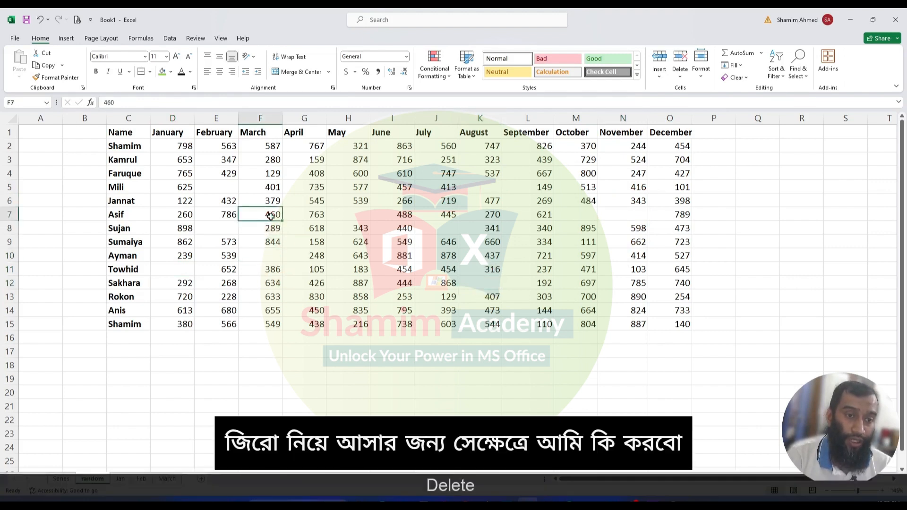
{"action": "key", "text": "Delete"}
{"action": "left_click", "coordinate": [263, 187]}
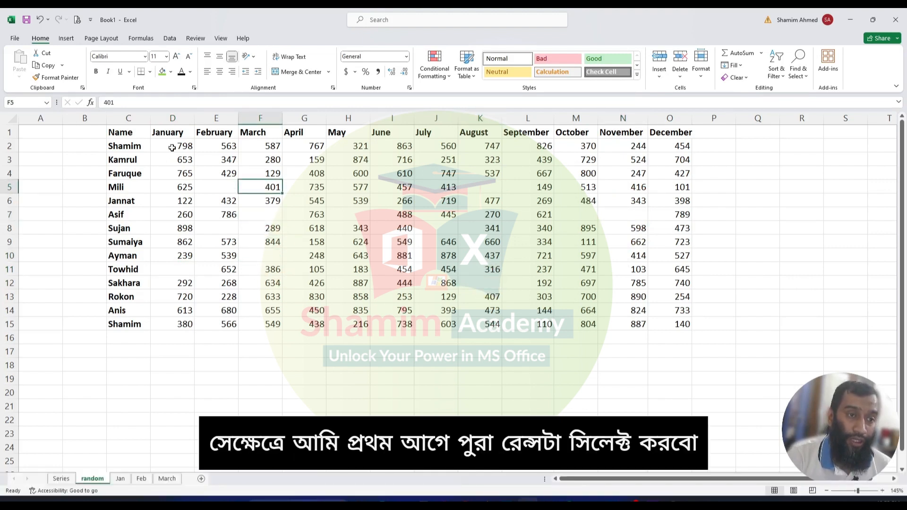
- Select D2:O15 and select only its blank cells with Go To Special set to Blanks
{"action": "left_click_drag", "start_coordinate": [174, 146], "coordinate": [665, 326]}
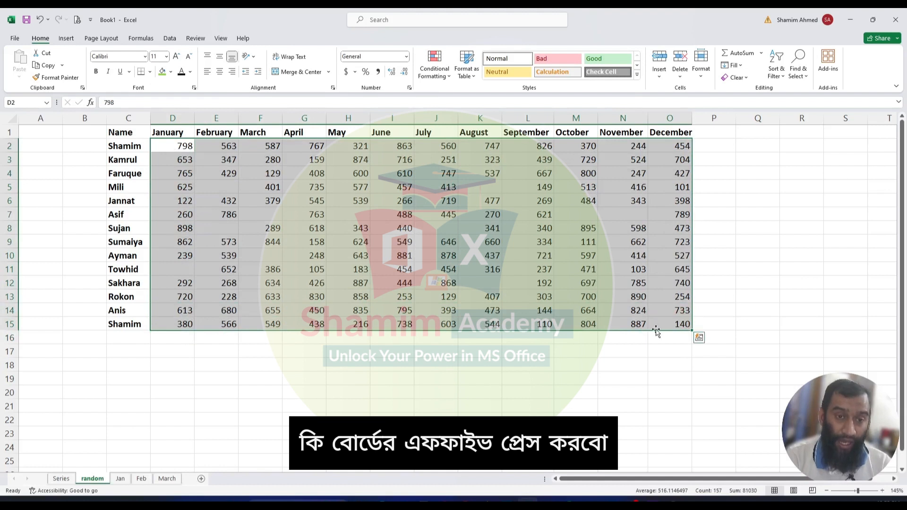
{"action": "key", "text": "F5"}
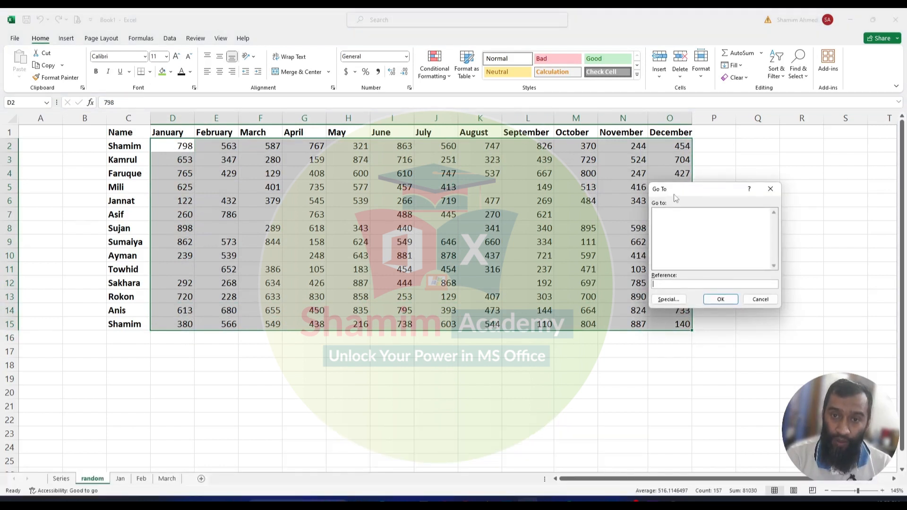
{"action": "left_click", "coordinate": [770, 188]}
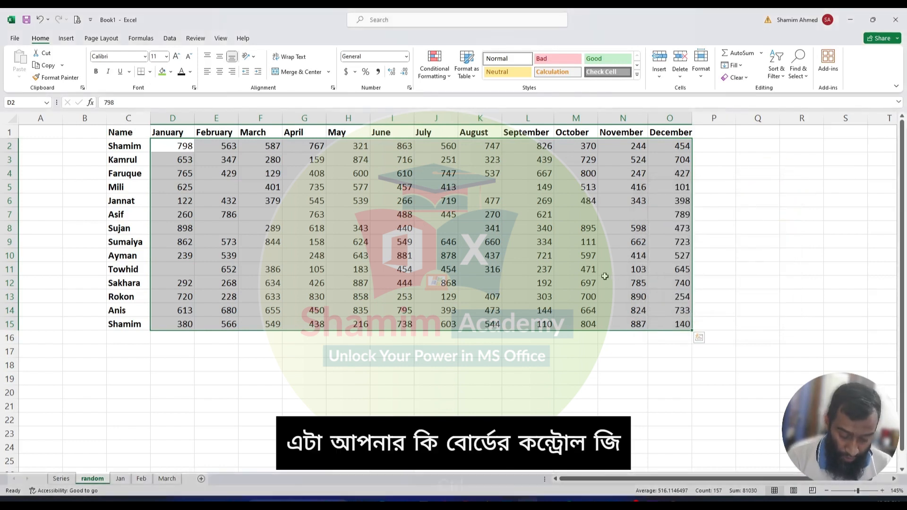
{"action": "key", "text": "ctrl+g"}
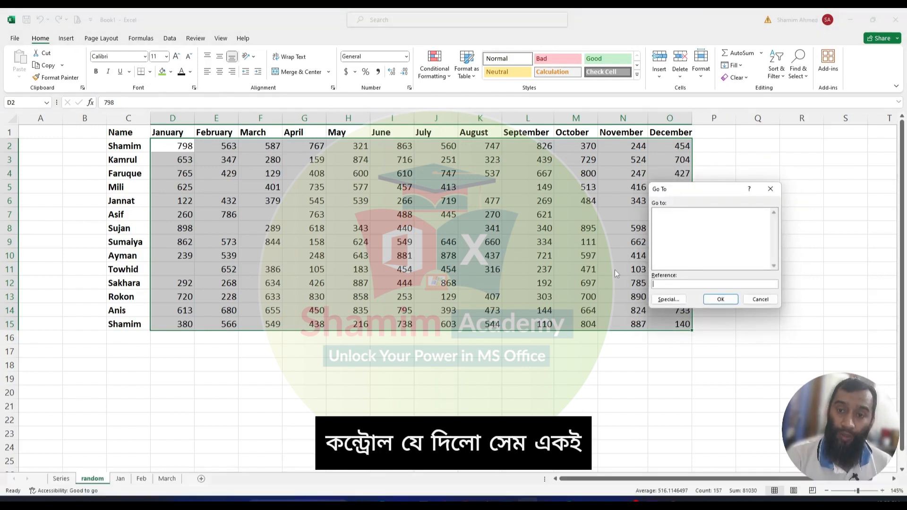
{"action": "left_click", "coordinate": [770, 188]}
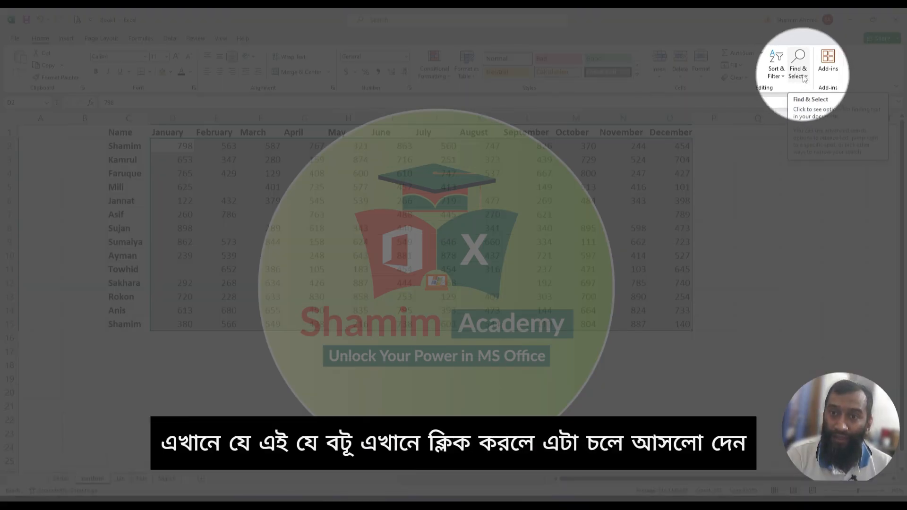
{"action": "left_click", "coordinate": [804, 75]}
{"action": "left_click", "coordinate": [809, 117]}
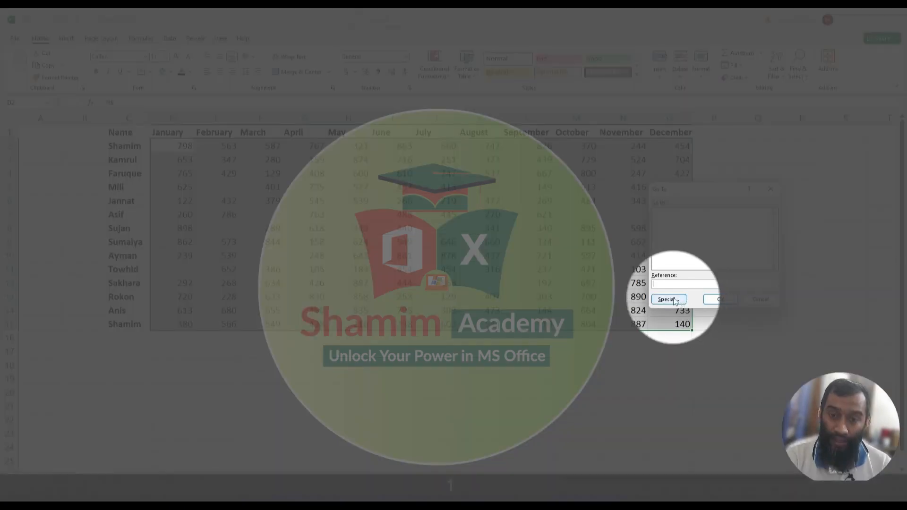
{"action": "left_click", "coordinate": [674, 301]}
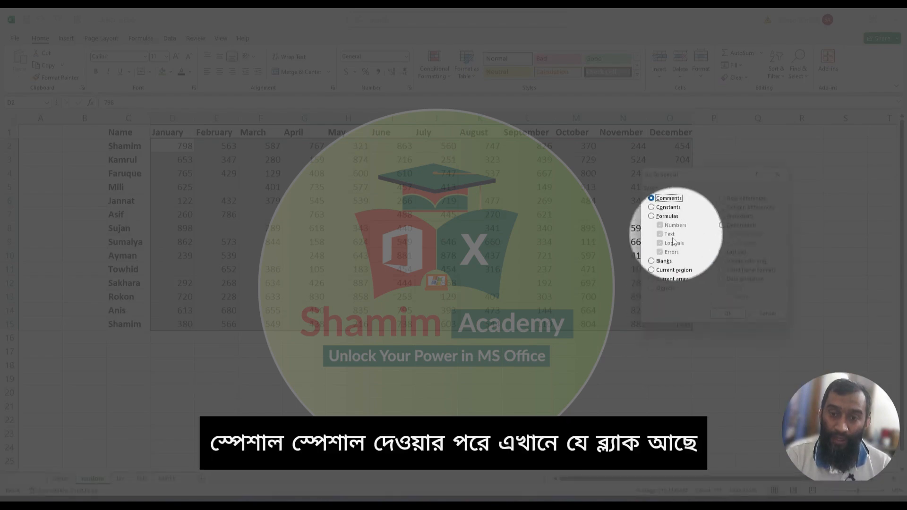
{"action": "left_click", "coordinate": [657, 263]}
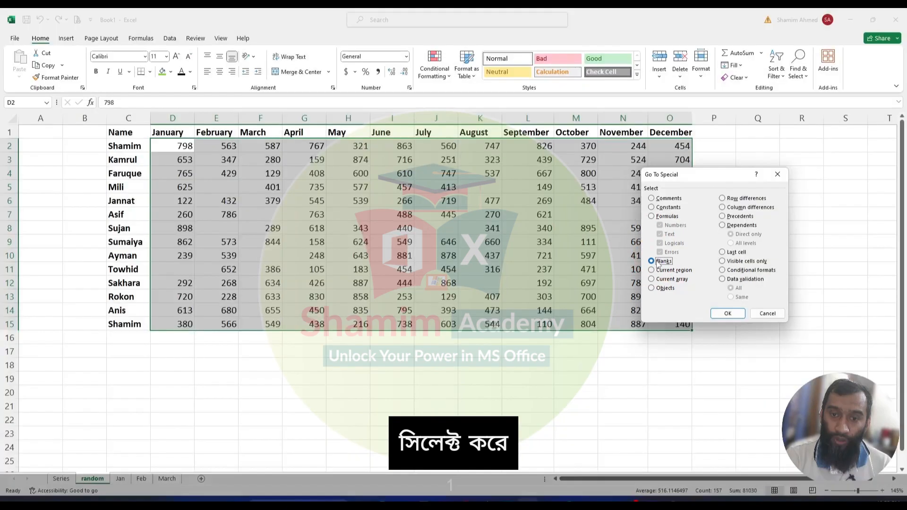
{"action": "left_click", "coordinate": [721, 311]}
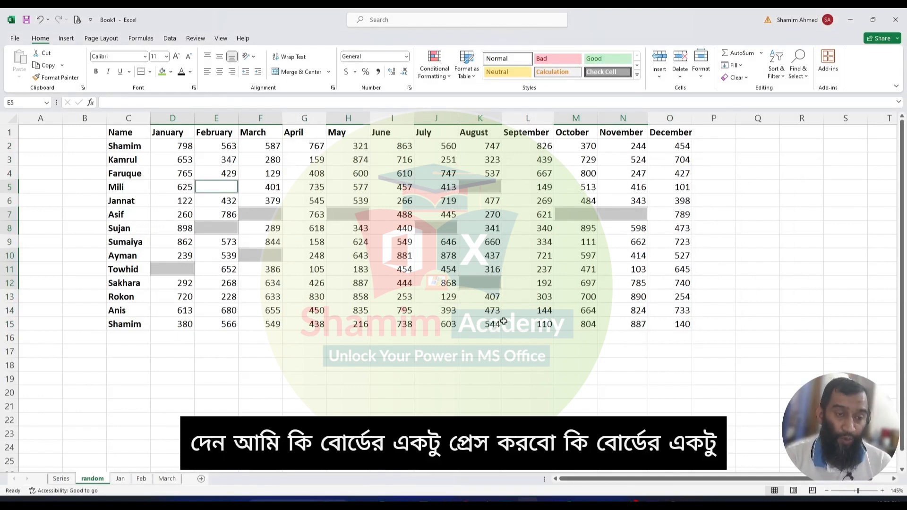
- Fill all selected blank cells with 0 at once
{"action": "key", "text": "F2"}
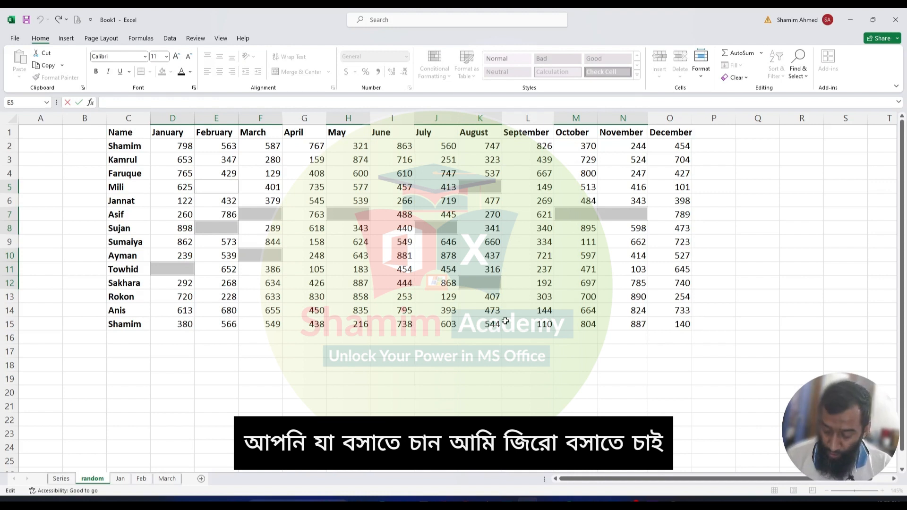
{"action": "type", "text": "0"}
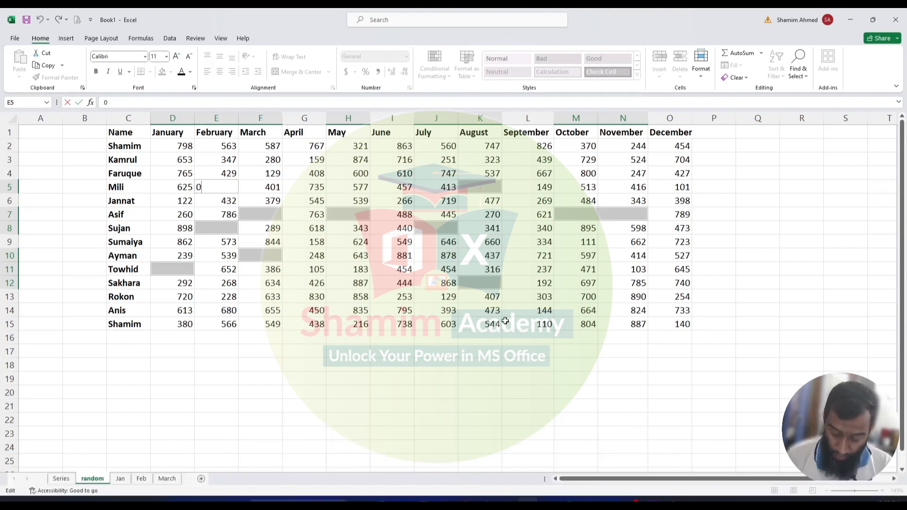
{"action": "key", "text": "ctrl"}
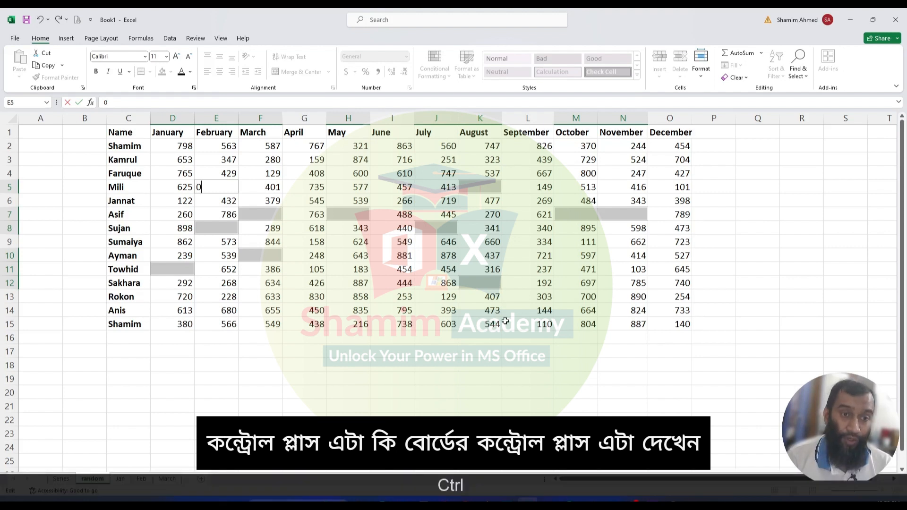
{"action": "key", "text": "ctrl+Return"}
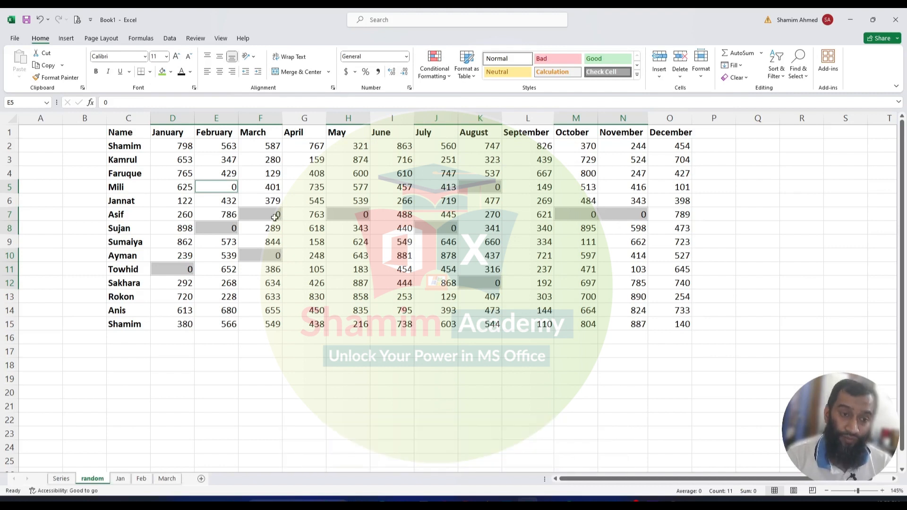
{"action": "key", "text": "Return"}
{"action": "key", "text": "Return"}
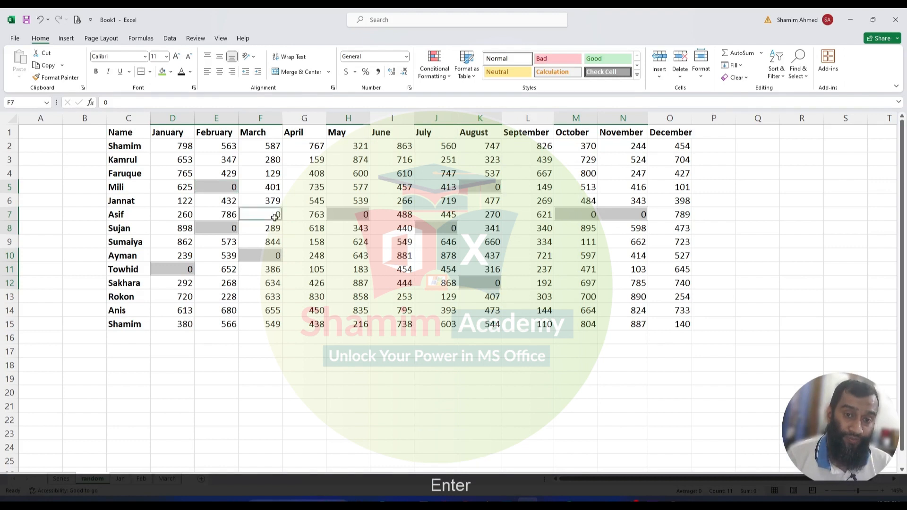
- Highlight duplicate names in C1:C15 using the Duplicate Values conditional formatting rule
{"action": "left_click", "coordinate": [278, 189]}
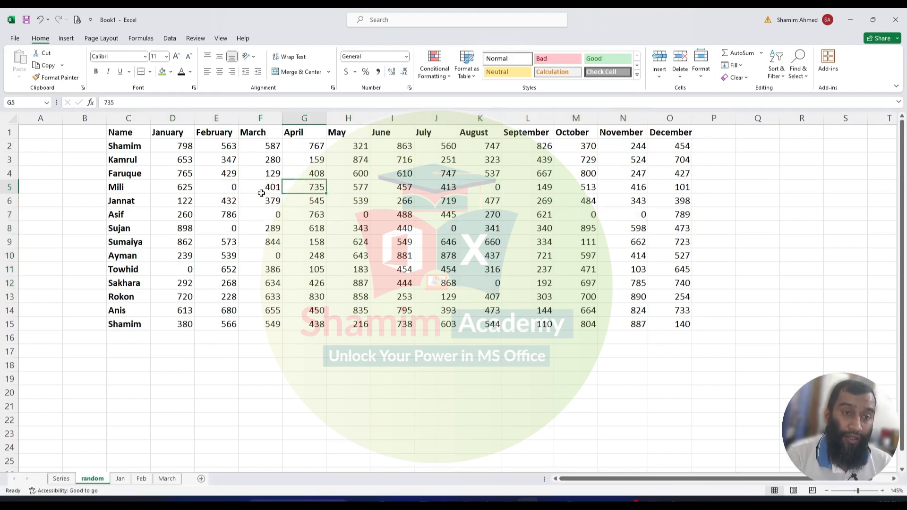
{"action": "left_click", "coordinate": [219, 173]}
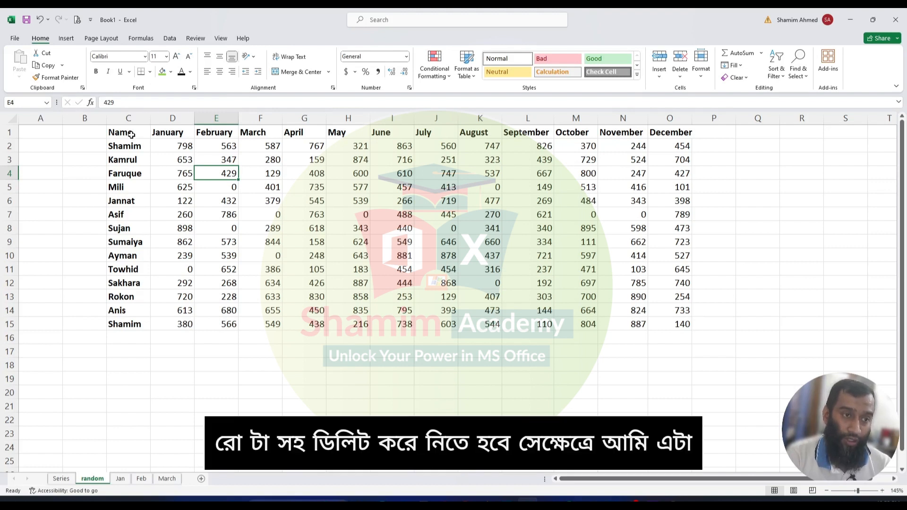
{"action": "left_click_drag", "start_coordinate": [131, 135], "coordinate": [127, 323]}
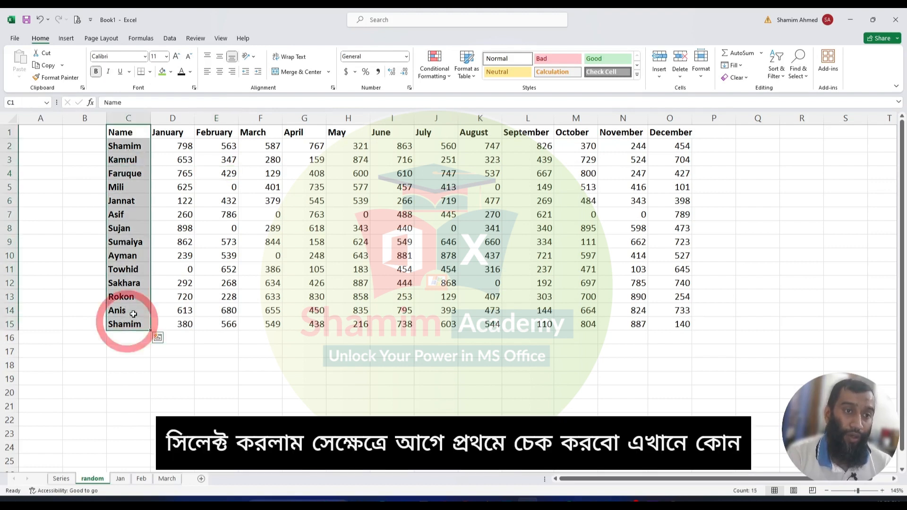
{"action": "left_click", "coordinate": [444, 74]}
{"action": "mouse_move", "coordinate": [450, 100]}
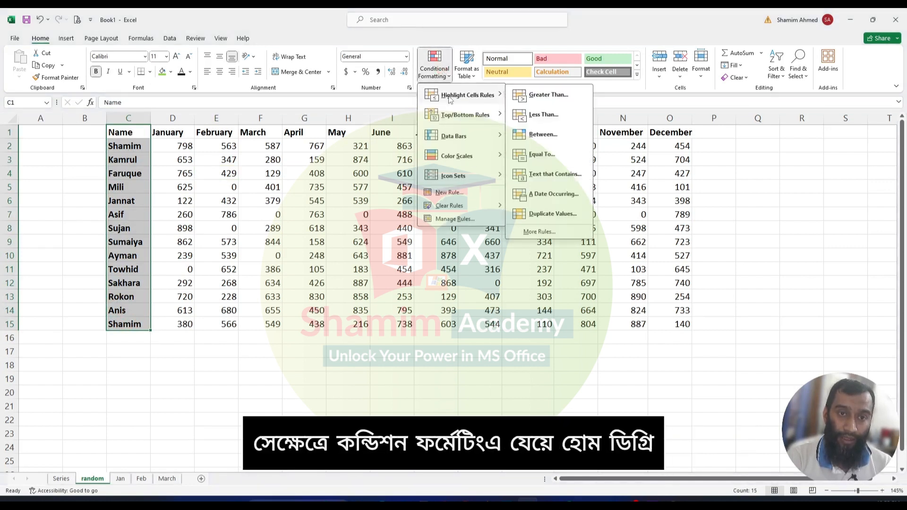
{"action": "left_click", "coordinate": [439, 66]}
{"action": "left_click", "coordinate": [437, 69]}
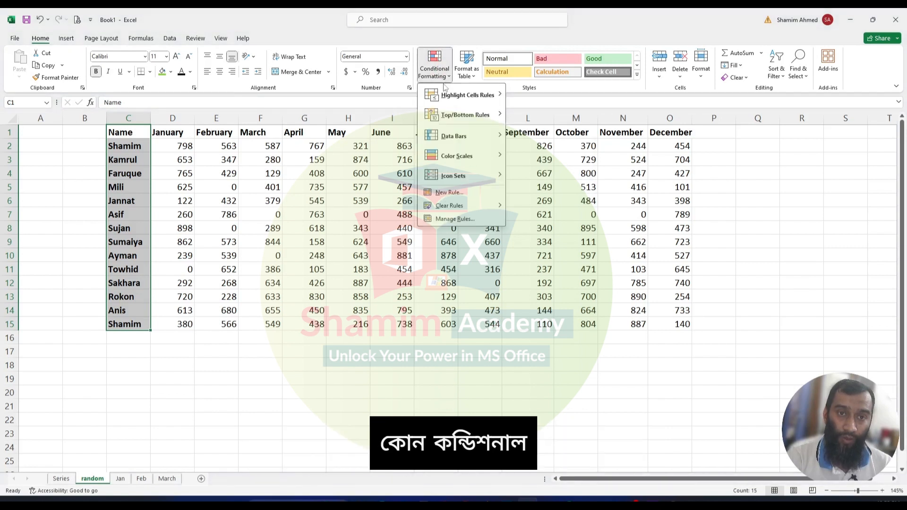
{"action": "mouse_move", "coordinate": [449, 96]}
{"action": "left_click", "coordinate": [543, 213]}
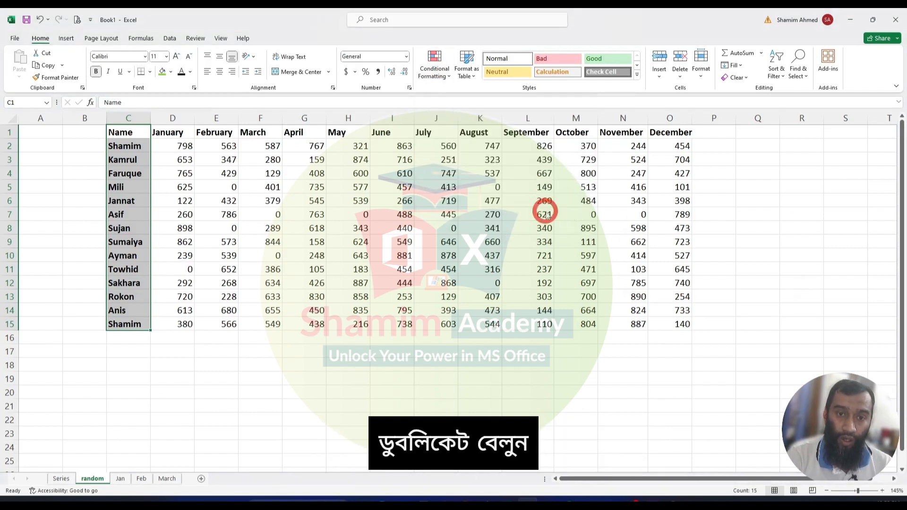
{"action": "left_click", "coordinate": [741, 273]}
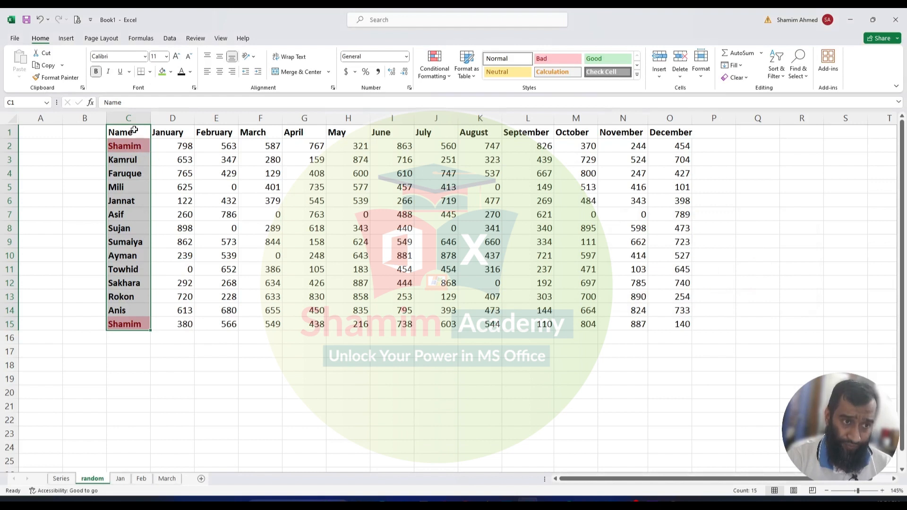
- Select the names in column C and remove duplicate rows, expanding to the whole table and checking only the Name column
{"action": "left_click_drag", "start_coordinate": [128, 133], "coordinate": [128, 322]}
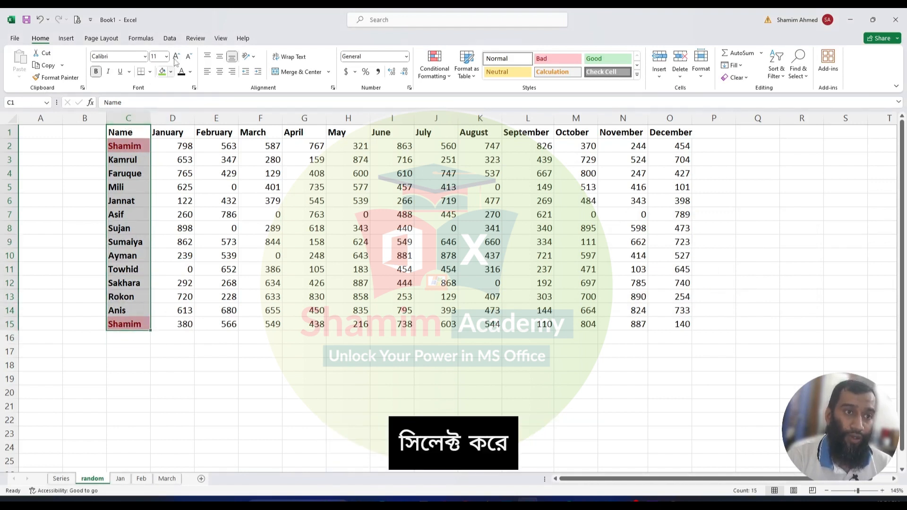
{"action": "left_click", "coordinate": [171, 40]}
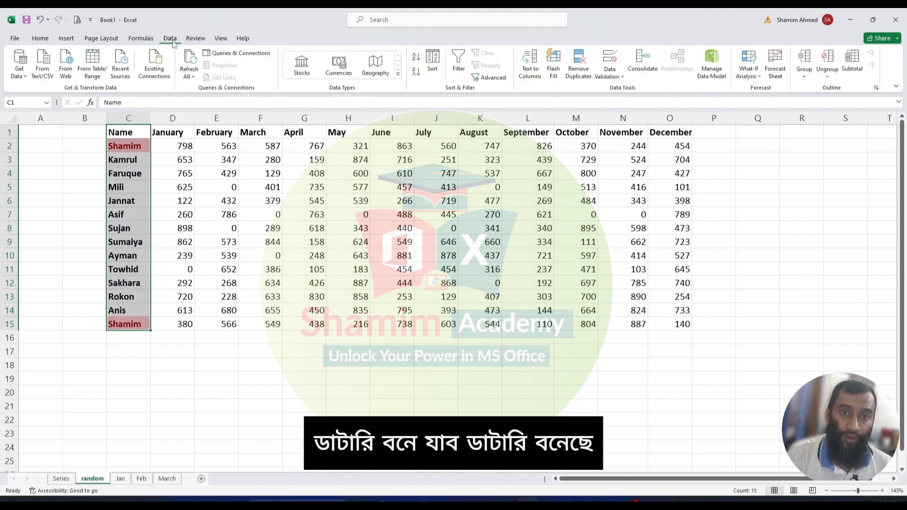
{"action": "left_click", "coordinate": [581, 66]}
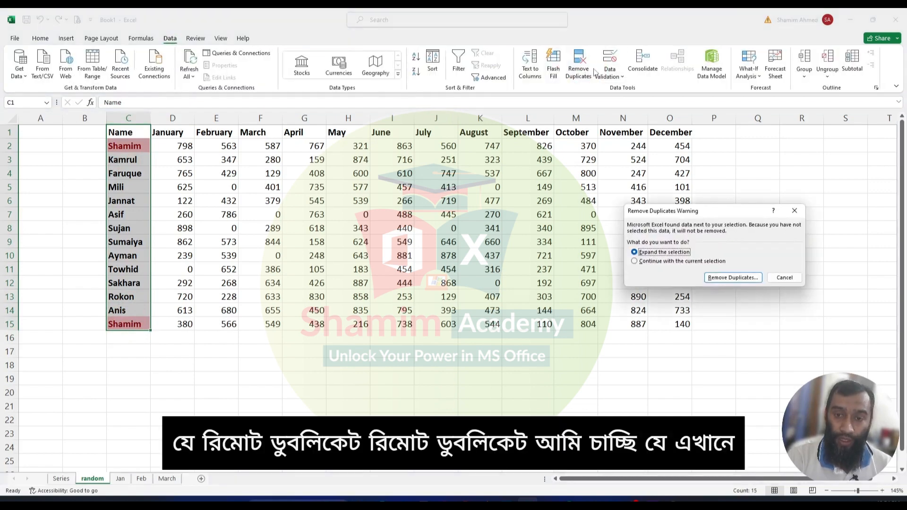
{"action": "left_click", "coordinate": [733, 279]}
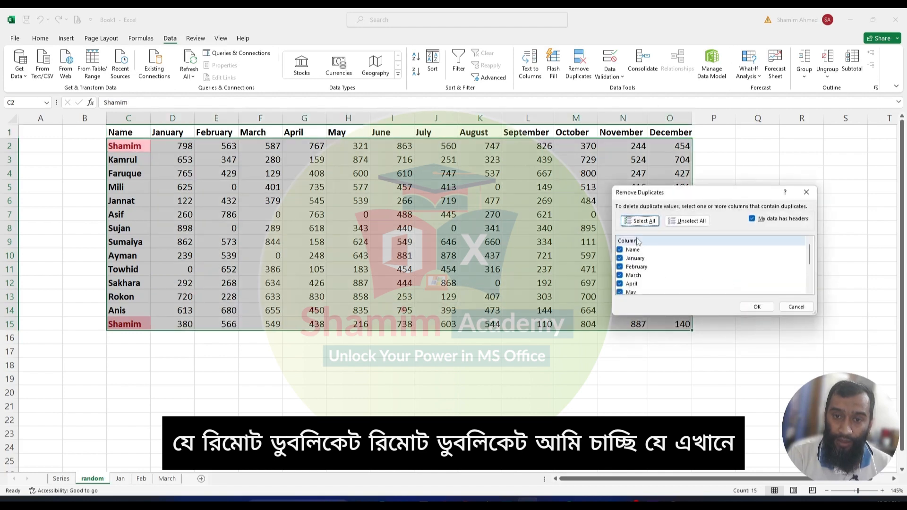
{"action": "left_click", "coordinate": [687, 221]}
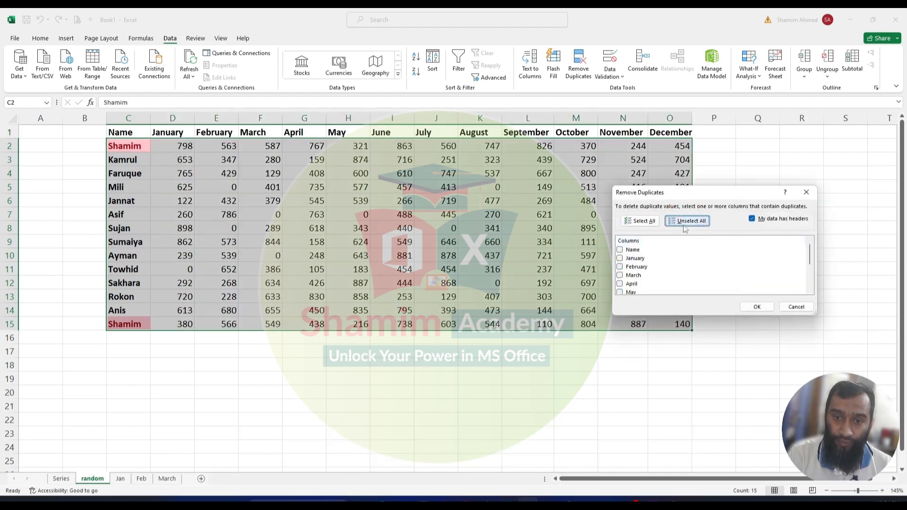
{"action": "left_click", "coordinate": [633, 251]}
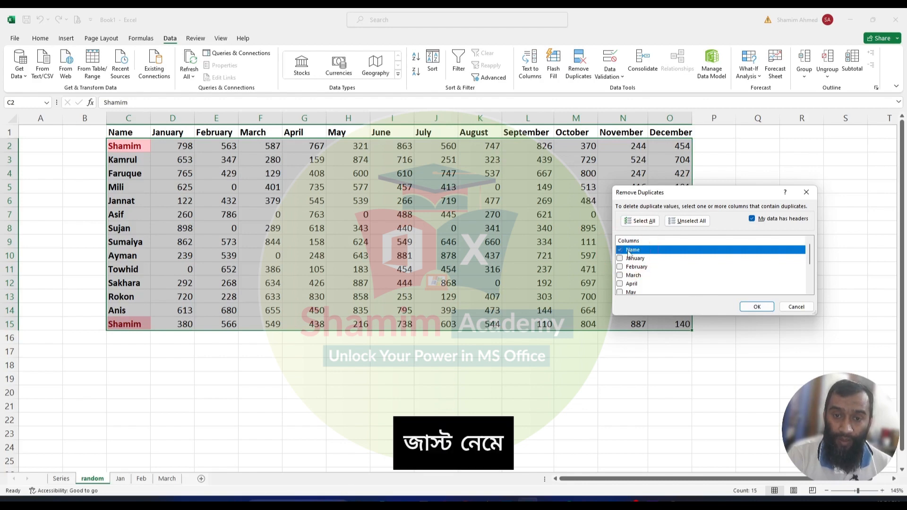
{"action": "left_click", "coordinate": [757, 307]}
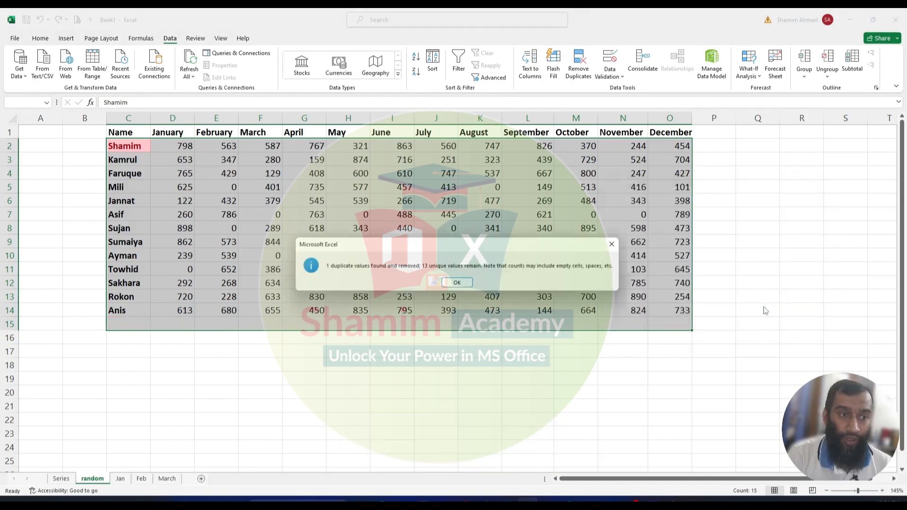
{"action": "left_click", "coordinate": [456, 283]}
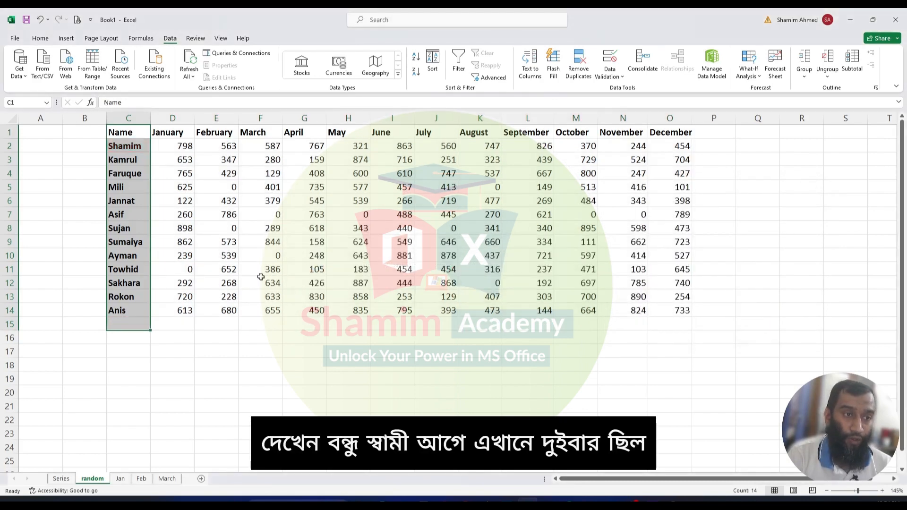
- Look through the empty Jan, Feb, March and April sheets
{"action": "left_click", "coordinate": [137, 321]}
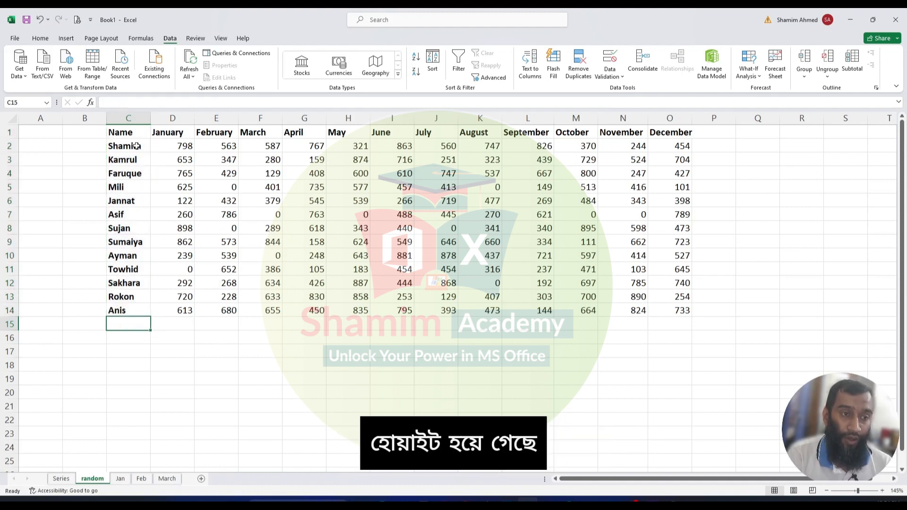
{"action": "left_click", "coordinate": [136, 146]}
{"action": "left_click", "coordinate": [512, 256]}
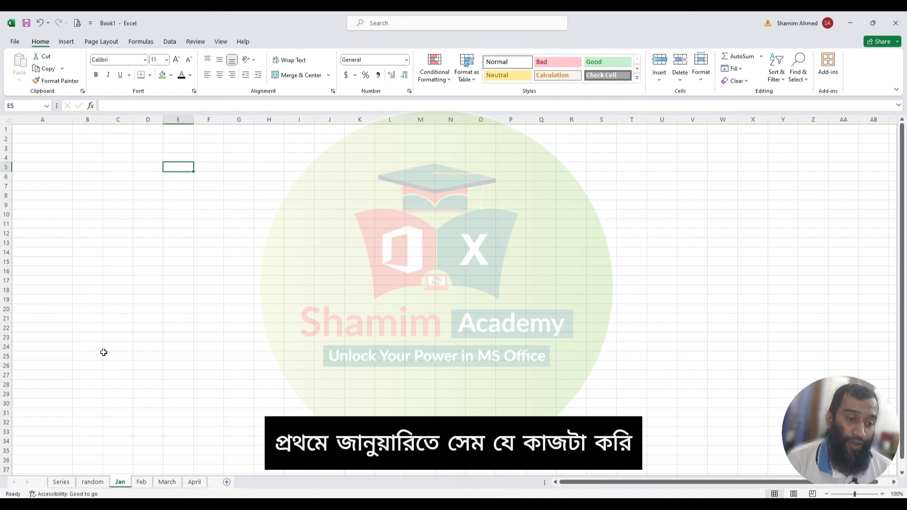
{"action": "left_click", "coordinate": [56, 150]}
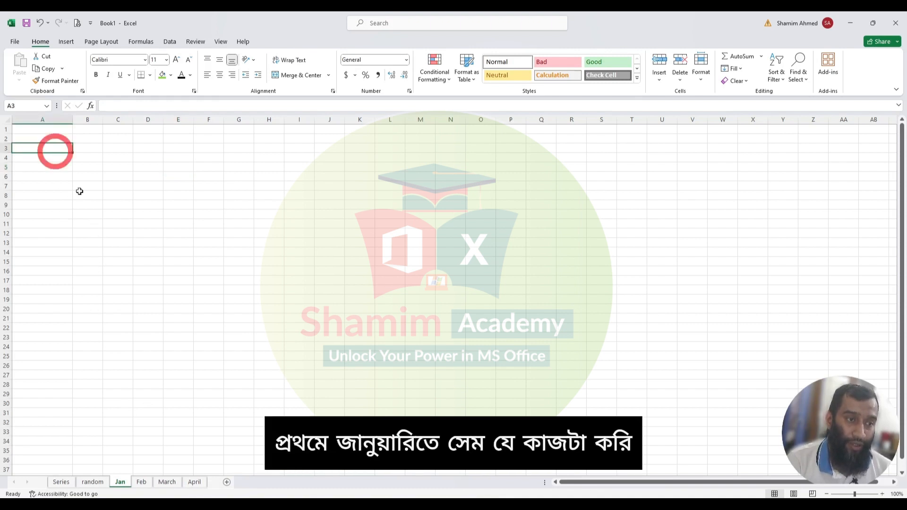
{"action": "left_click", "coordinate": [141, 482]}
{"action": "left_click", "coordinate": [64, 187]}
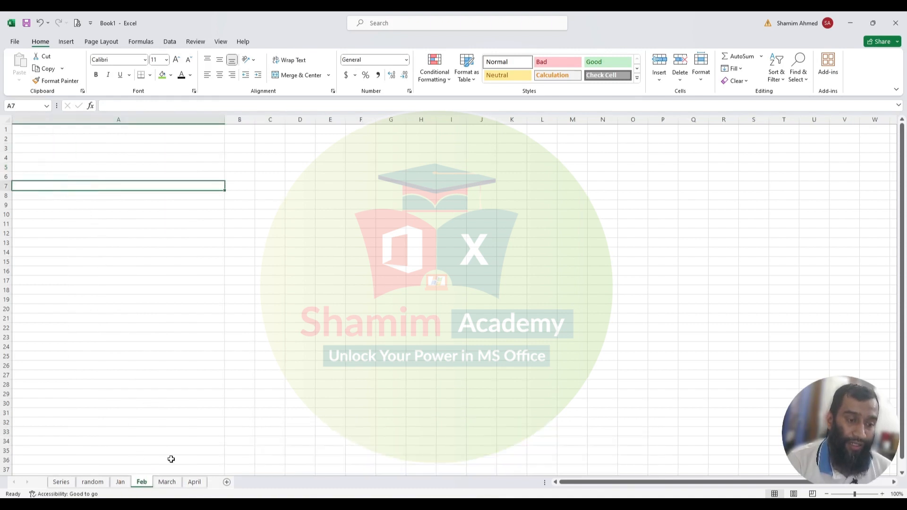
{"action": "left_click", "coordinate": [167, 481]}
{"action": "left_click", "coordinate": [120, 166]}
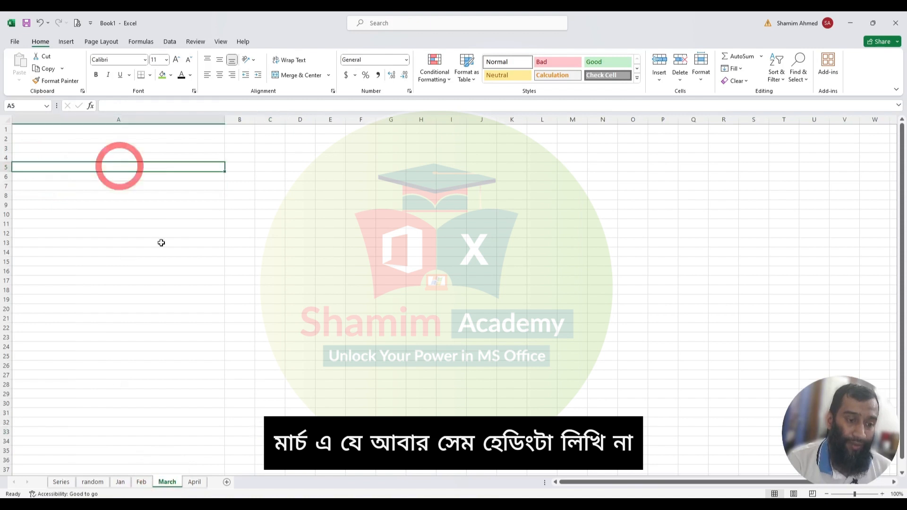
{"action": "left_click", "coordinate": [194, 482]}
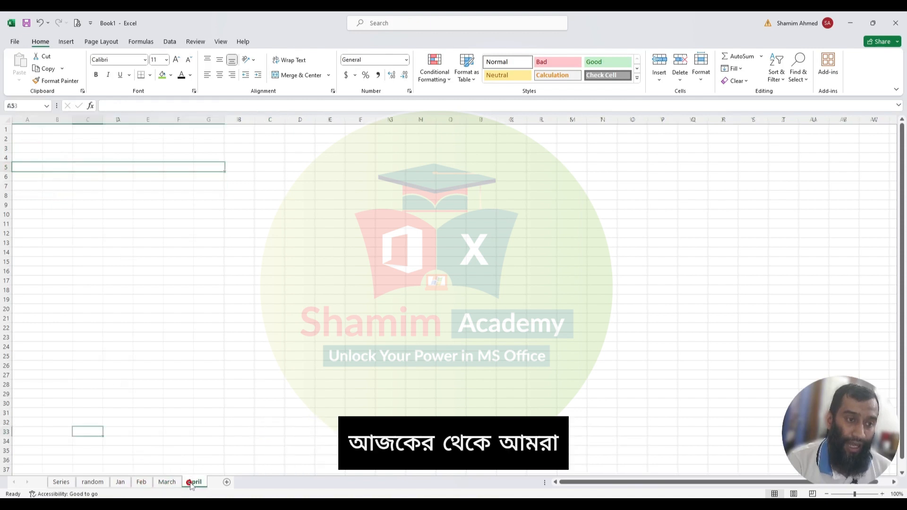
{"action": "left_click", "coordinate": [56, 149]}
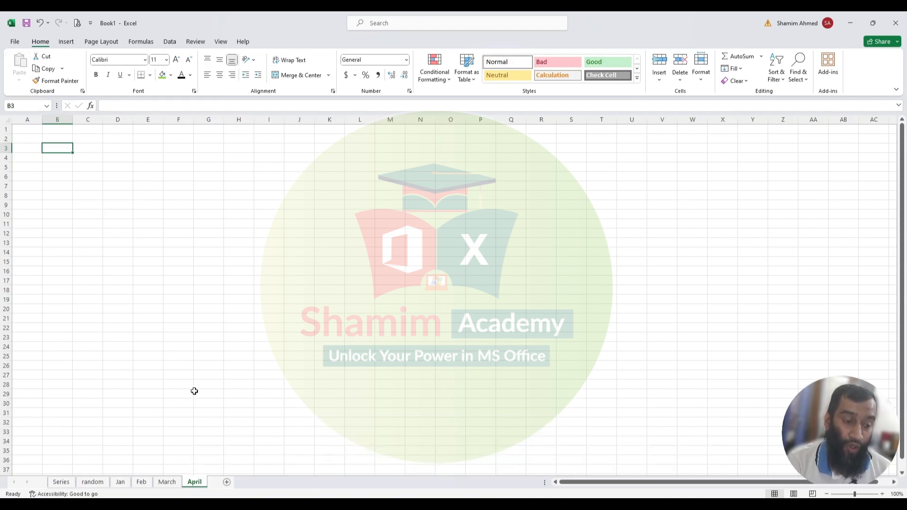
- Group the Jan through April sheets together
{"action": "left_click", "coordinate": [119, 483]}
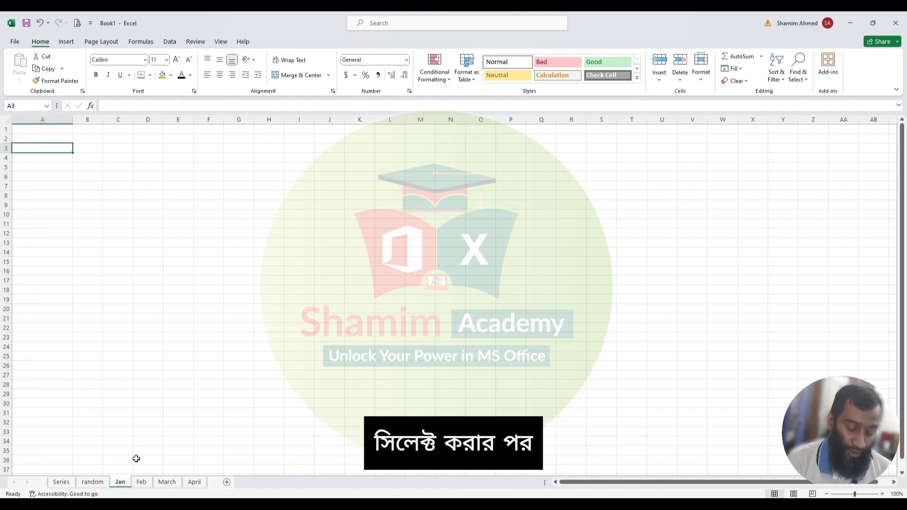
{"action": "key", "text": "shift"}
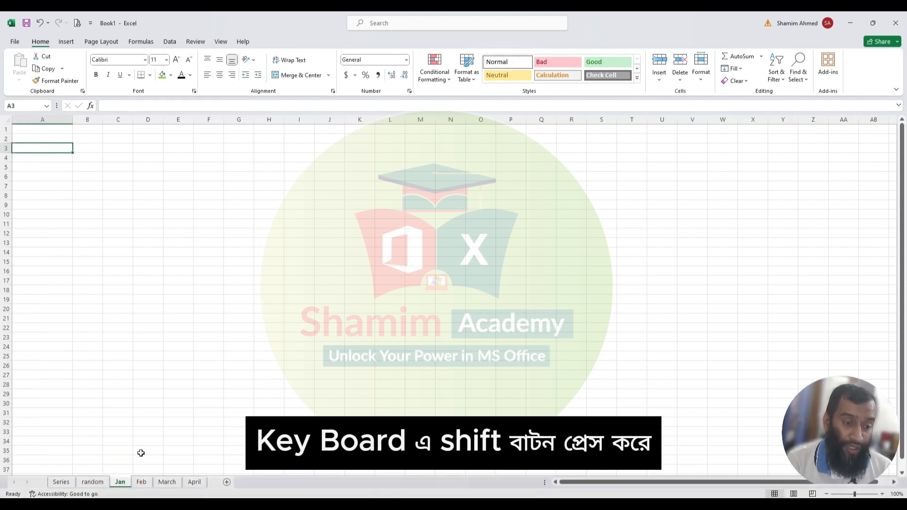
{"action": "left_click", "coordinate": [194, 483], "text": "shift"}
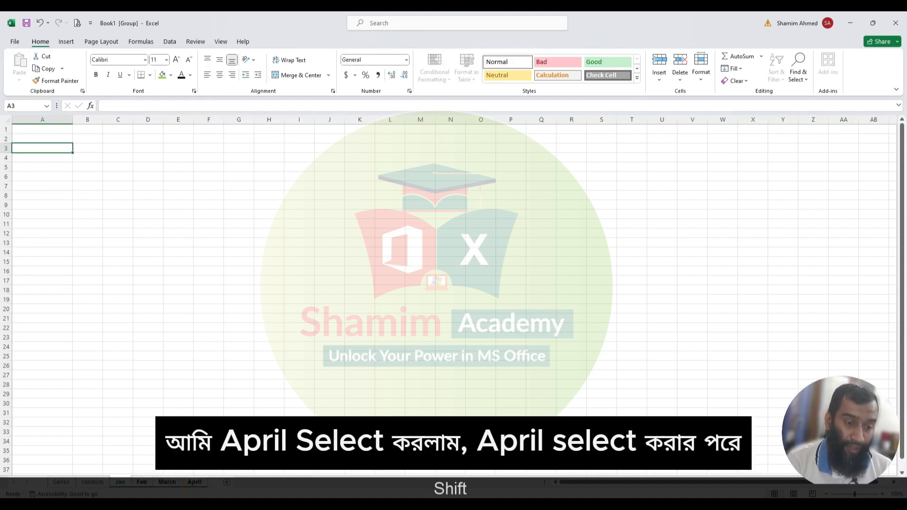